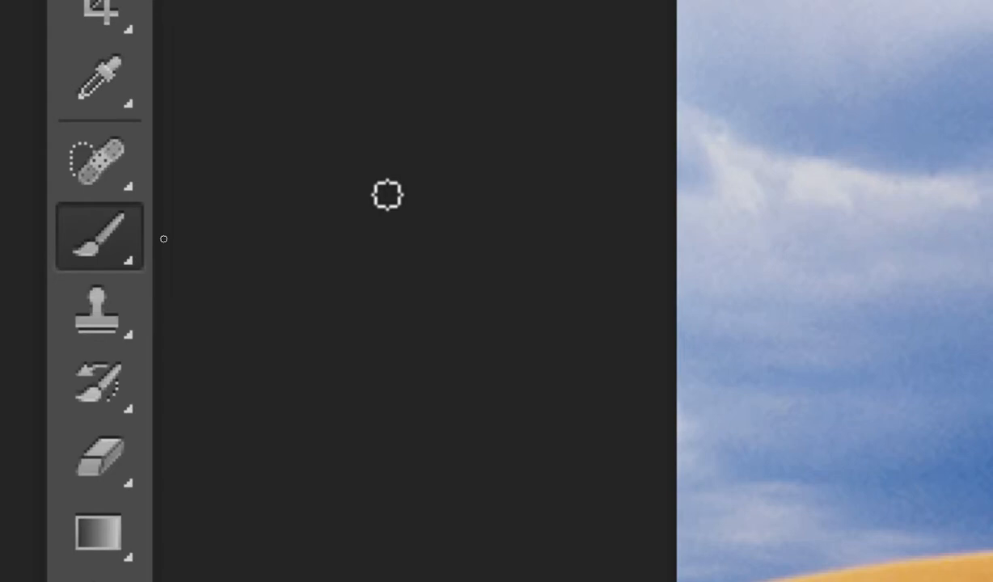
- Increase and decrease the brush size a few times
key("bracketright")
key("bracketright")
key("bracketright")
key("bracketright")
key("bracketright")
key("bracketright")
key("bracketright")
key("bracketright")
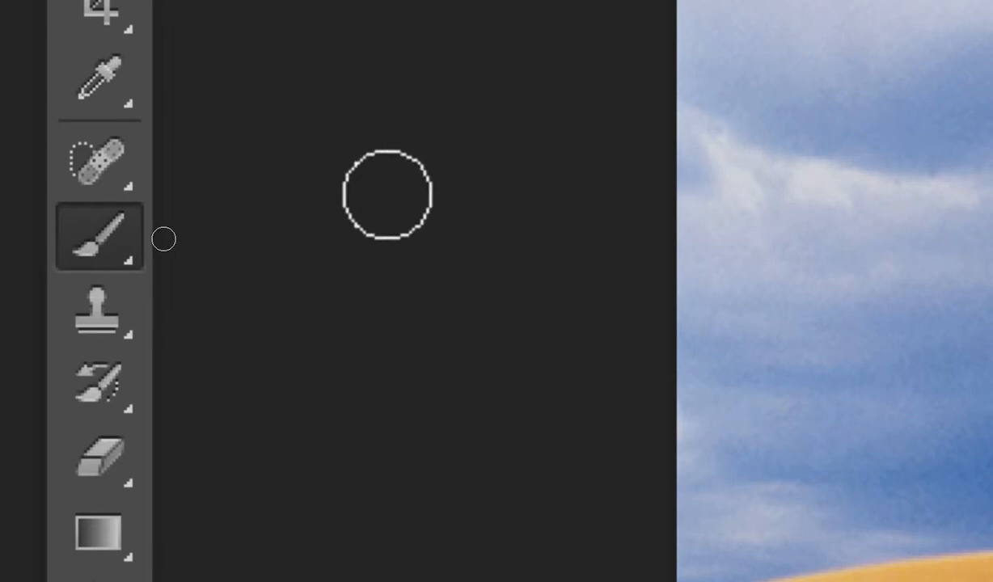
key("bracketright")
key("bracketright")
key("bracketleft")
key("bracketleft")
key("bracketleft")
key("bracketleft")
key("bracketleft")
key("bracketleft")
key("bracketleft")
key("bracketleft")
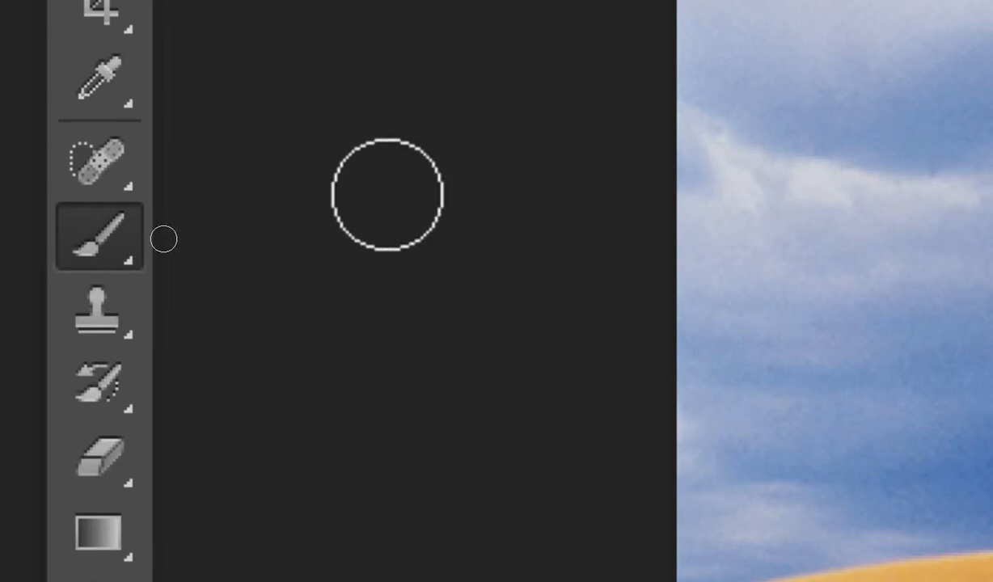
key("bracketright")
key("bracketright")
key("bracketright")
key("bracketright")
key("bracketright")
key("bracketright")
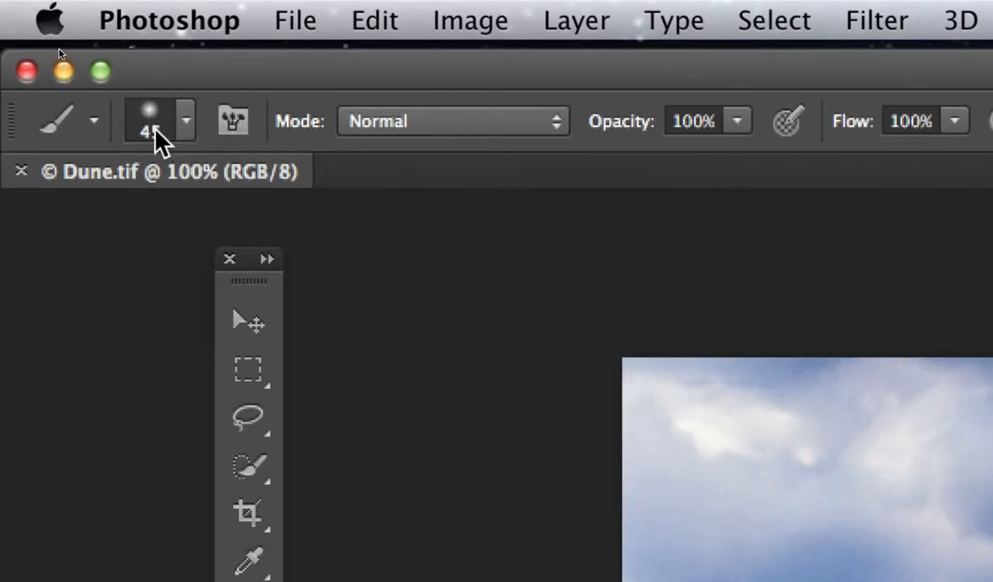
- Choose the Hard Round brush preset and set the brush size to 54 px
left_click(166, 131)
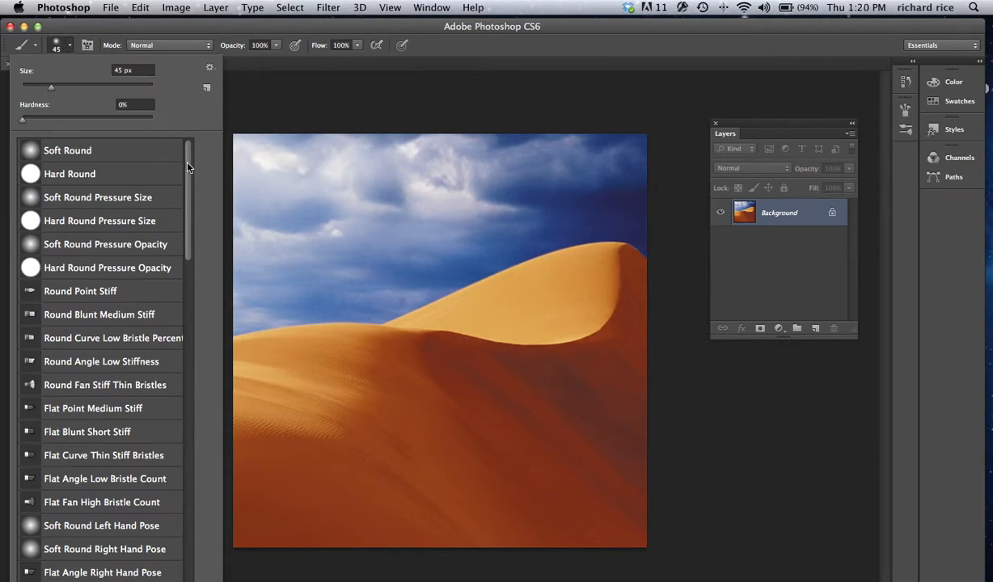
mouse_move(187, 167)
left_mouse_down()
mouse_move(200, 328)
mouse_move(197, 493)
mouse_move(209, 542)
mouse_move(134, 104)
left_mouse_up()
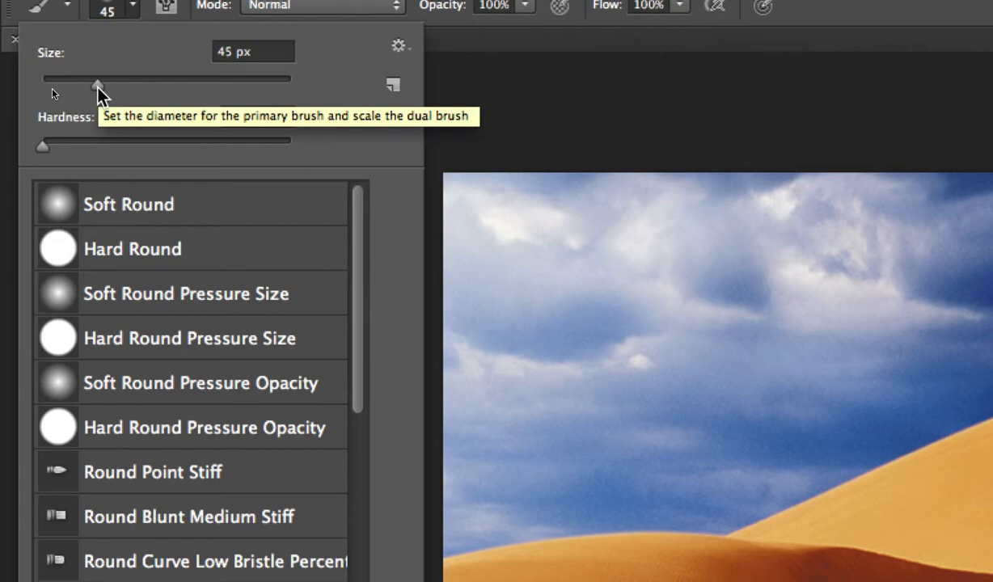
left_click(196, 251)
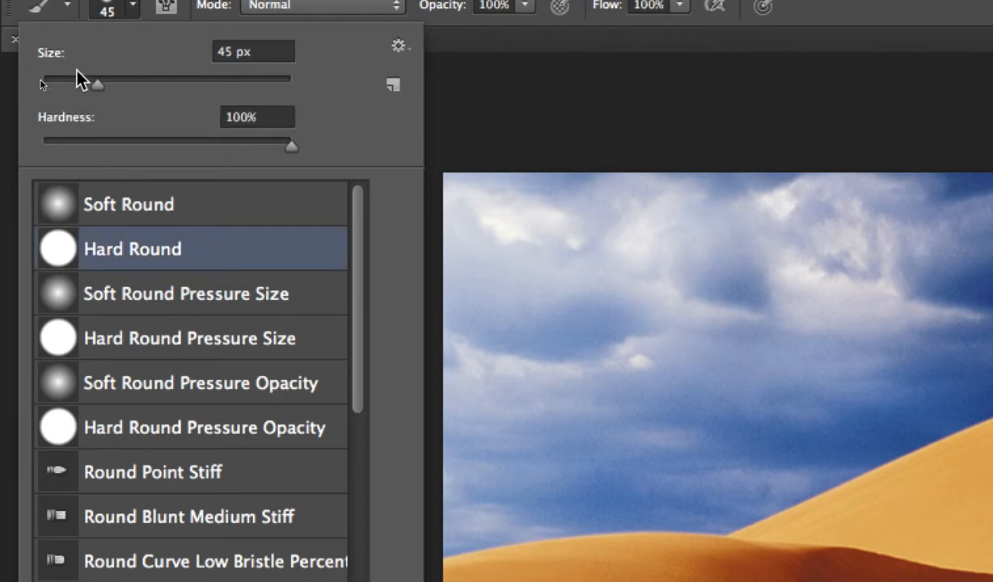
mouse_move(96, 84)
left_mouse_down()
mouse_move(270, 85)
mouse_move(71, 84)
mouse_move(107, 84)
left_mouse_up()
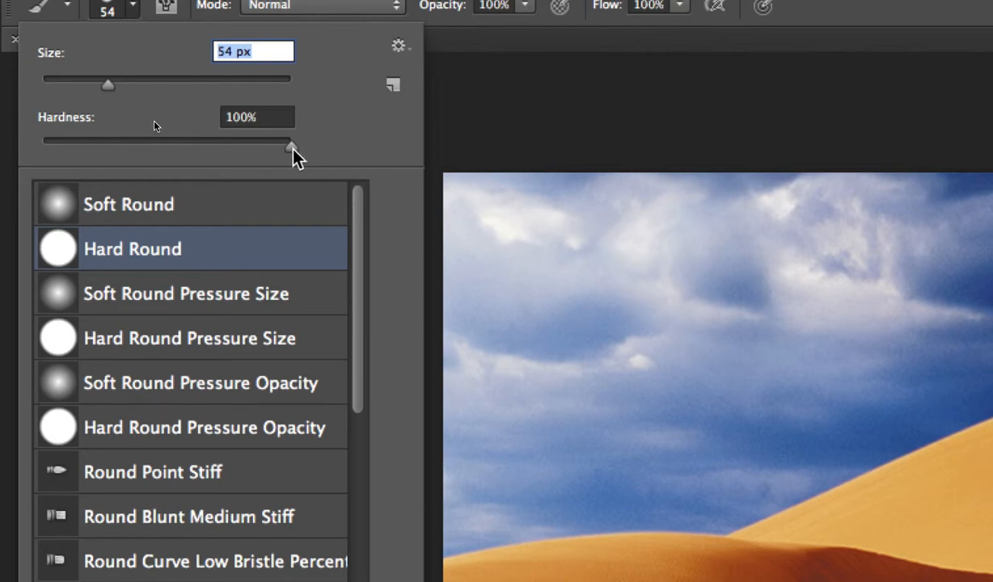
left_click_drag(293, 148, 34, 143)
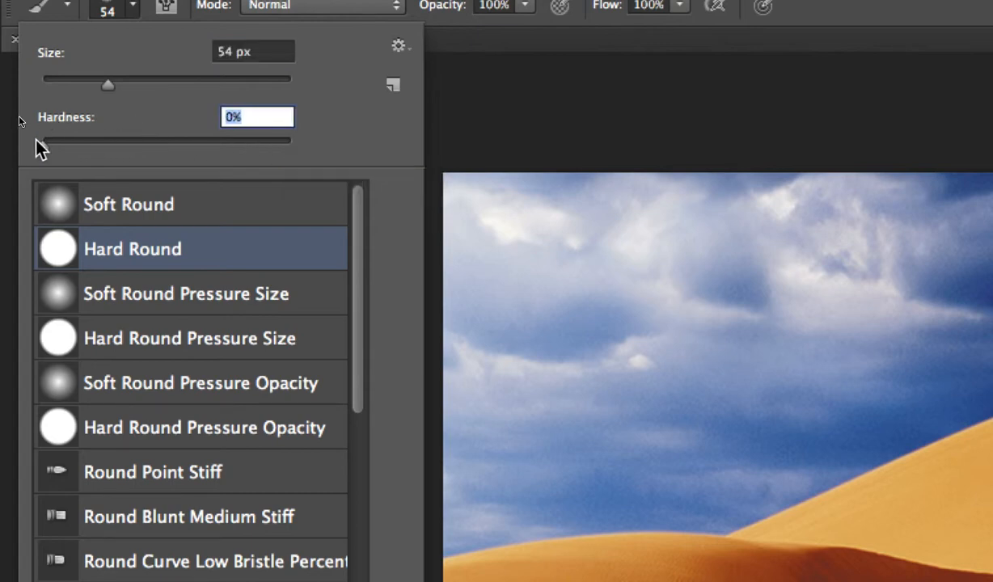
left_click_drag(41, 147, 292, 148)
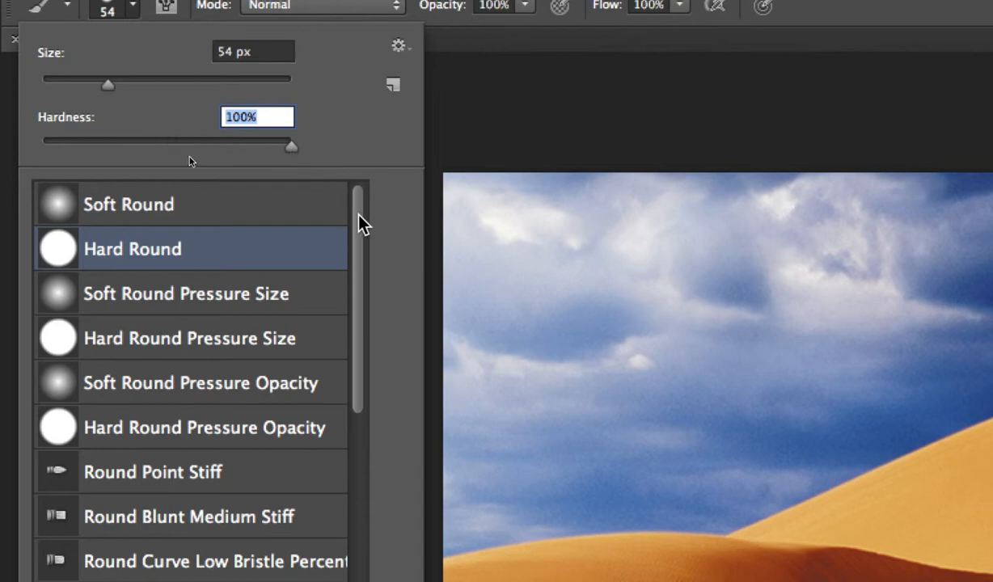
- Browse through the list of available brush presets
mouse_move(358, 215)
left_mouse_down()
mouse_move(350, 528)
mouse_move(339, 564)
left_mouse_up()
scroll(177, 354, "down", 8)
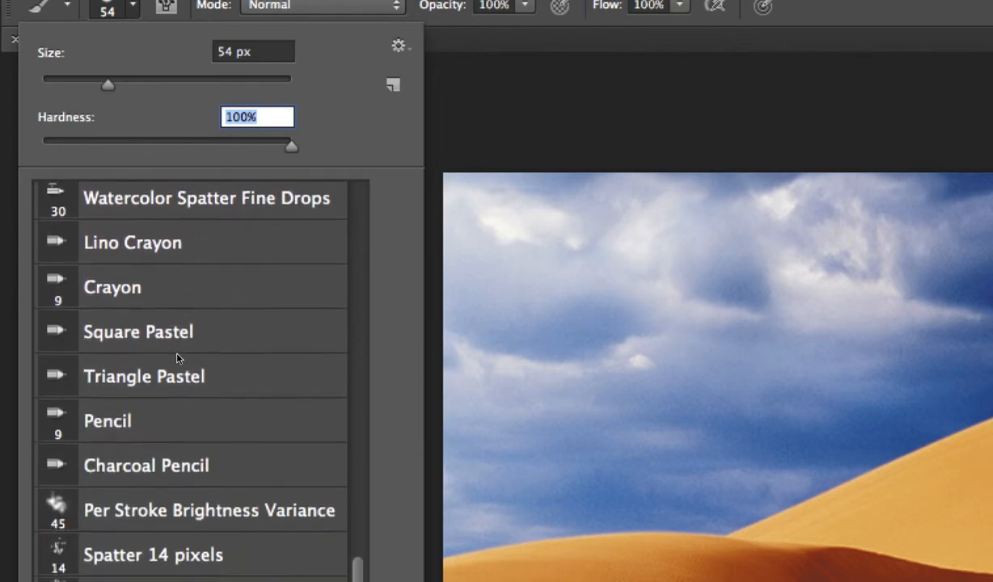
scroll(172, 394, "down", 10)
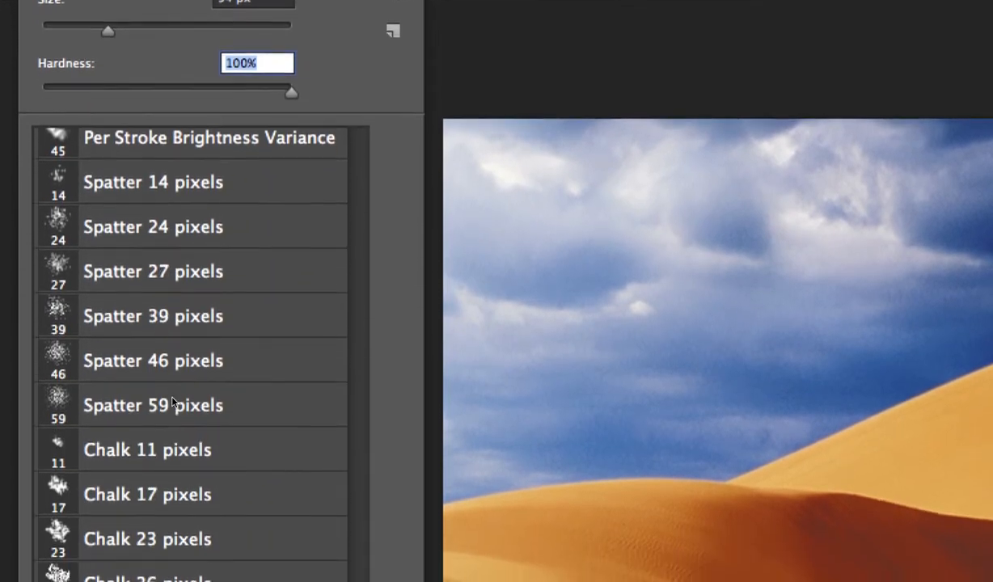
scroll(176, 460, "down", 10)
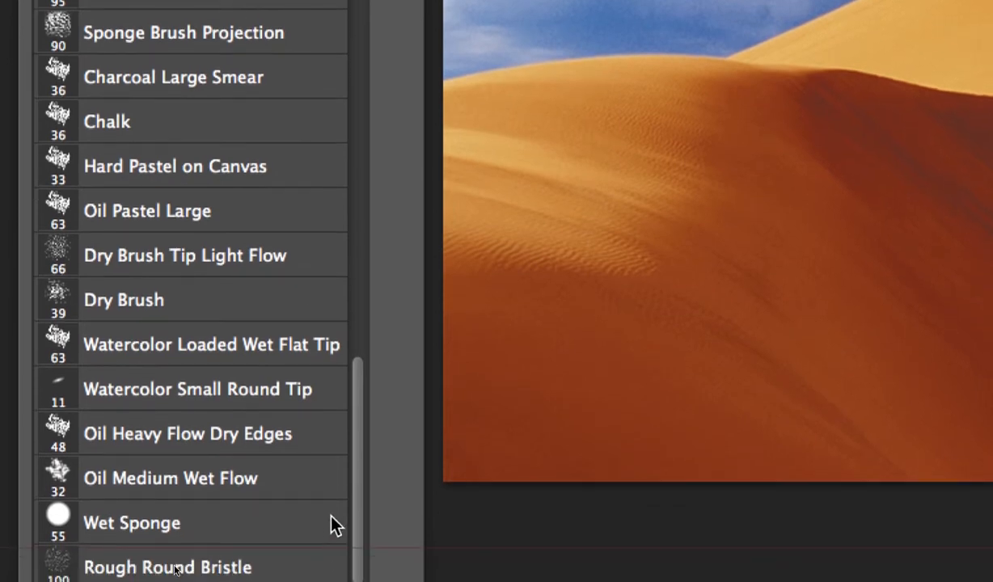
scroll(317, 495, "up", 10)
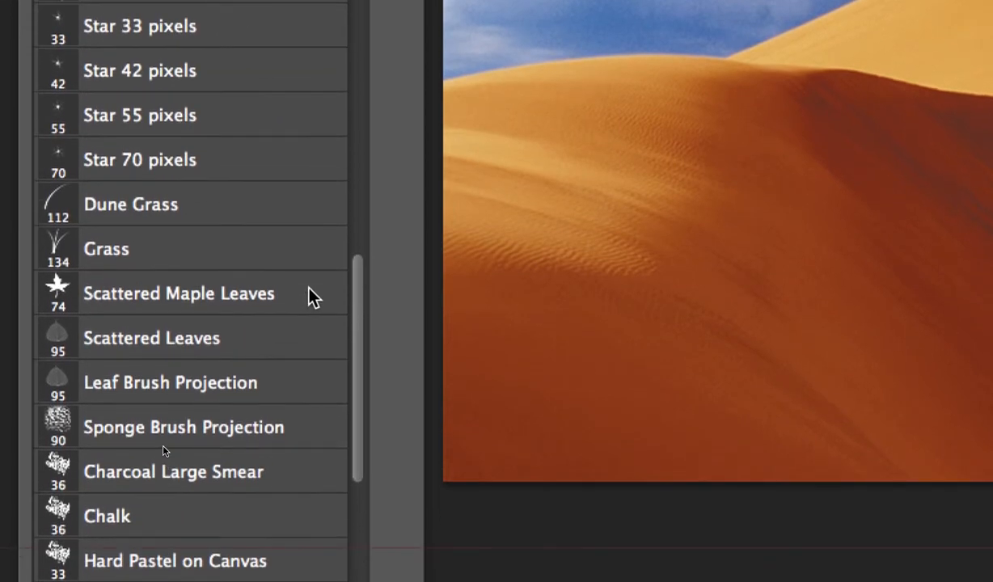
scroll(309, 288, "up", 2)
scroll(311, 287, "up", 1)
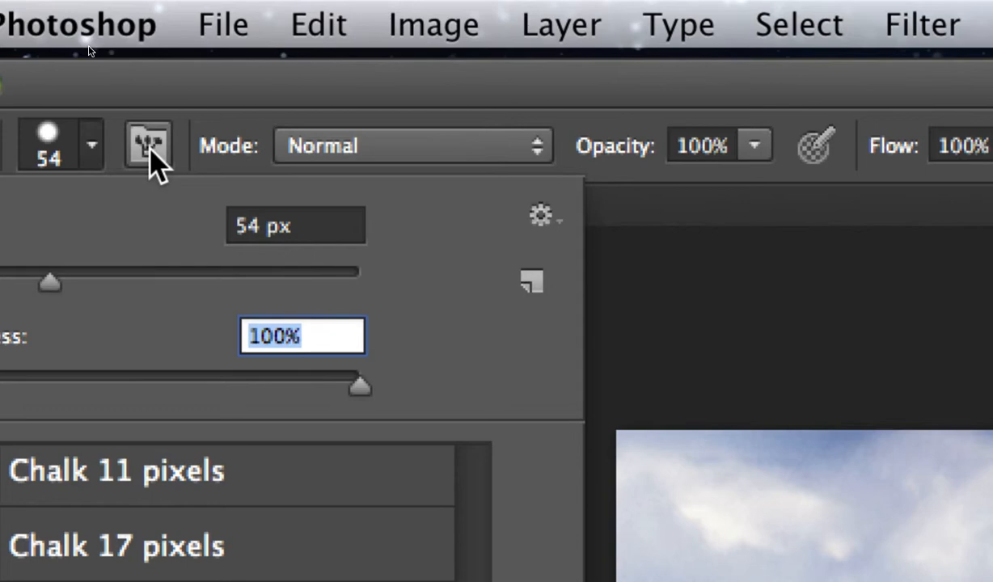
- Open the Brush panel to show the brush tip shape settings
left_click(153, 154)
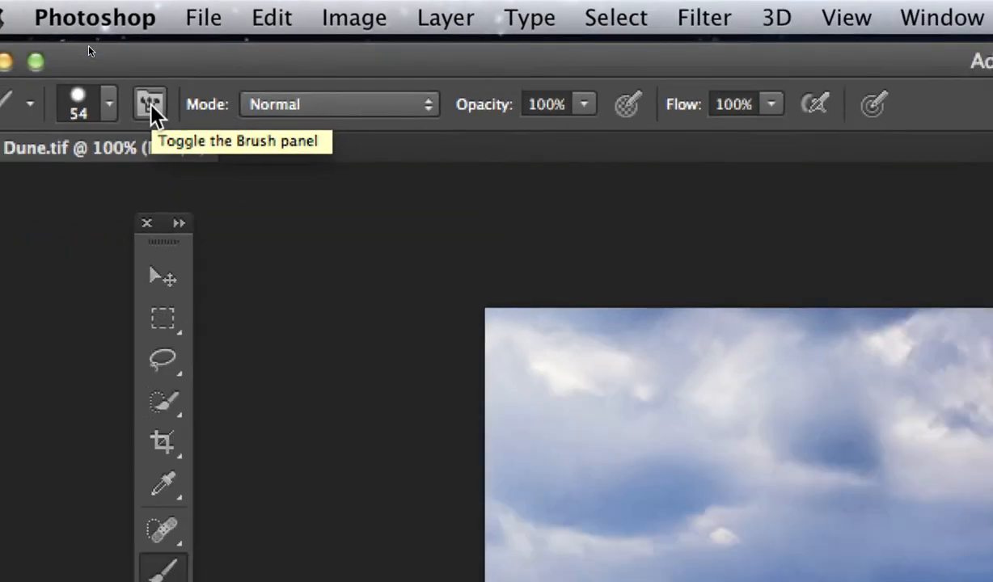
left_click(150, 149)
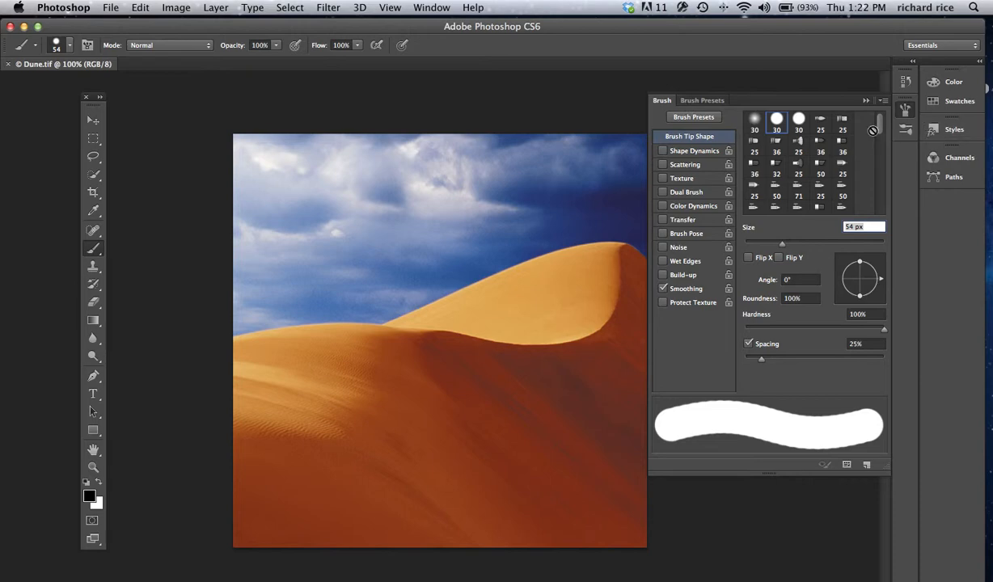
left_click(56, 48)
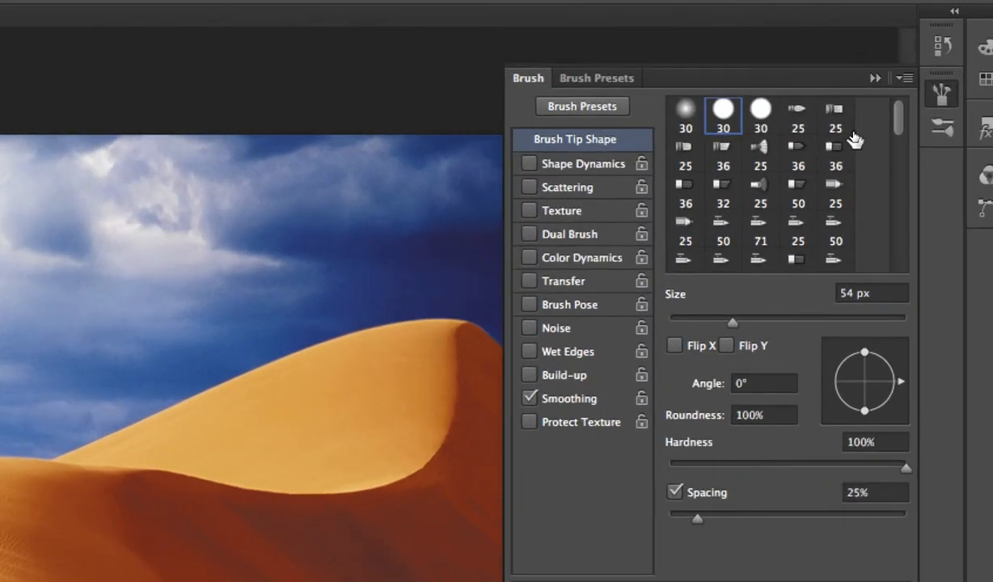
mouse_move(899, 122)
left_mouse_down()
mouse_move(904, 236)
mouse_move(919, 264)
mouse_move(902, 194)
mouse_move(900, 105)
left_mouse_up()
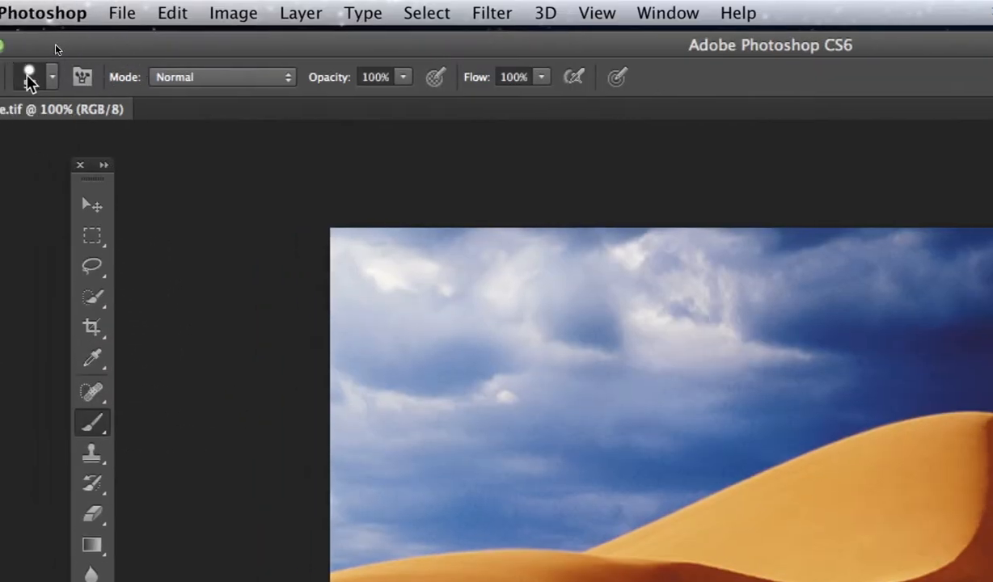
left_click(1, 79)
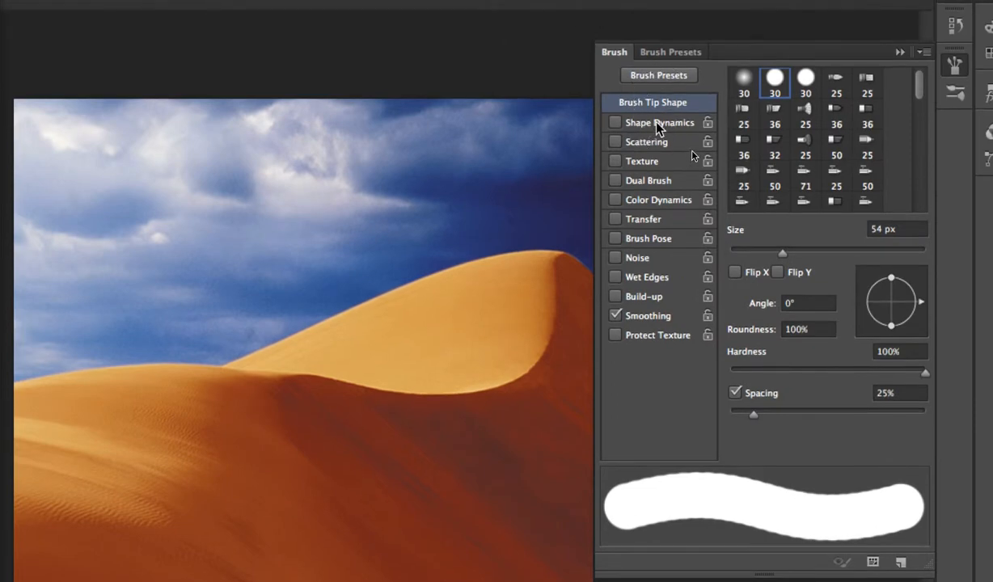
- Enable Shape Dynamics, and switch Scattering, Texture and Dual Brush on and off again
left_click(615, 122)
left_click(615, 142)
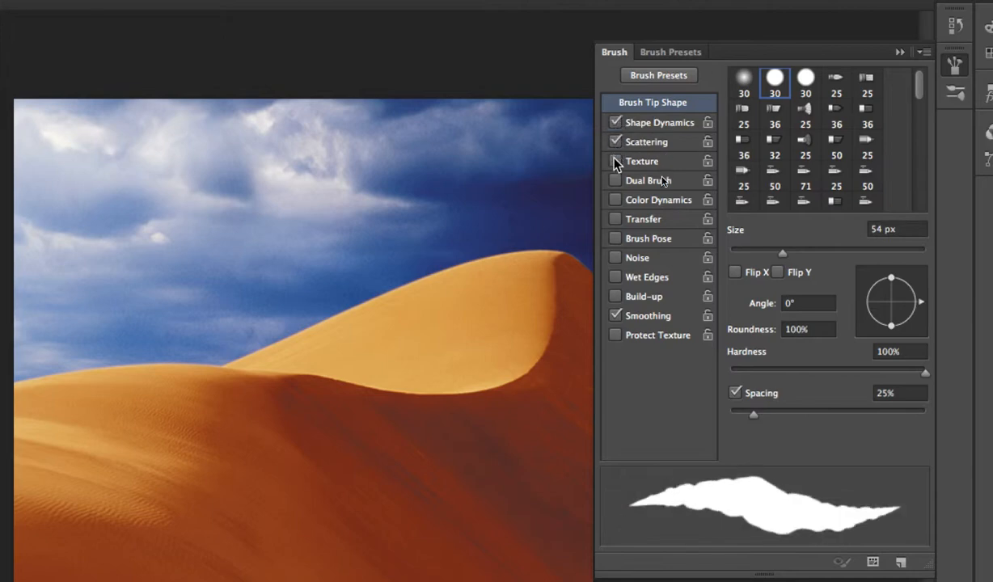
left_click(616, 161)
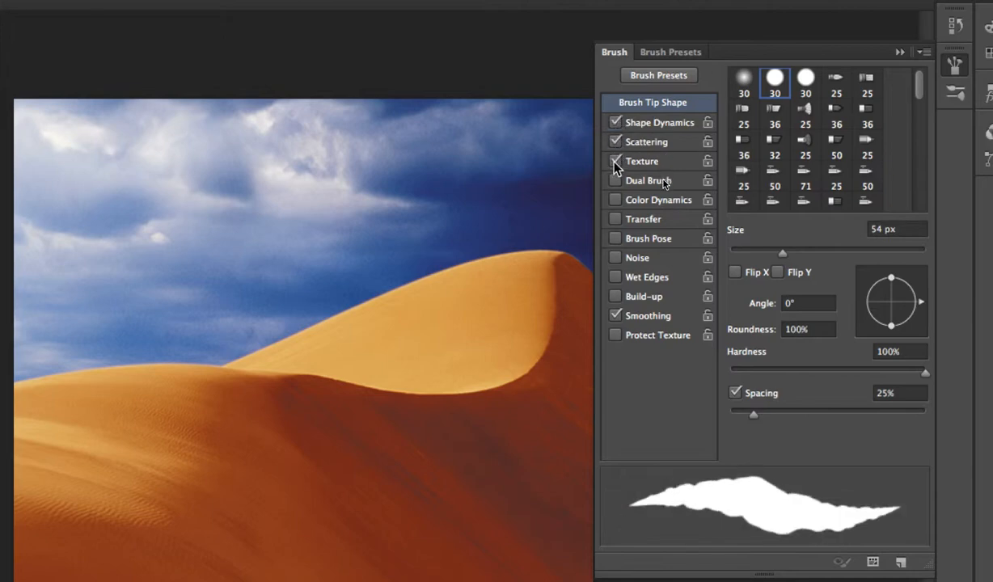
left_click(618, 181)
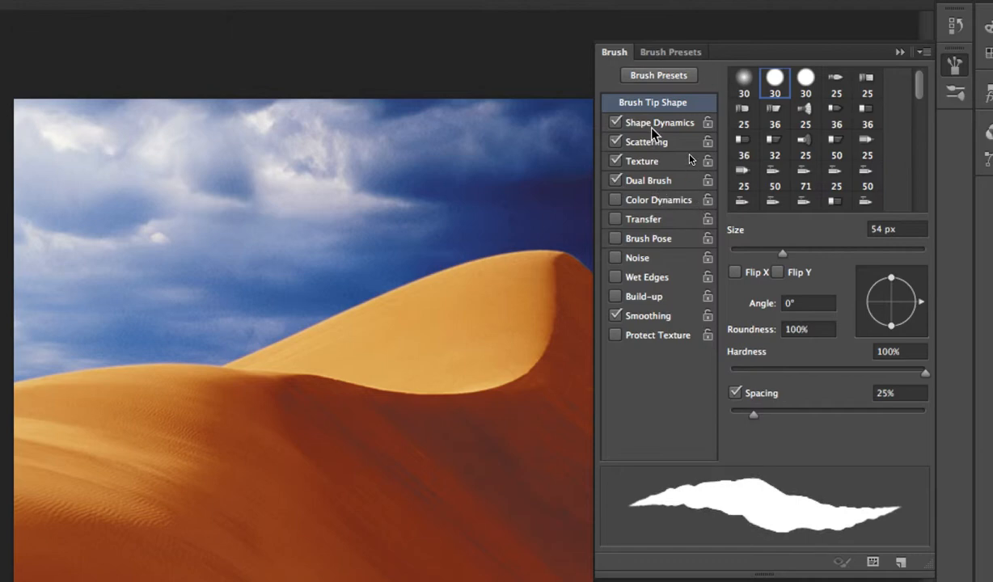
left_click(615, 142)
left_click(615, 161)
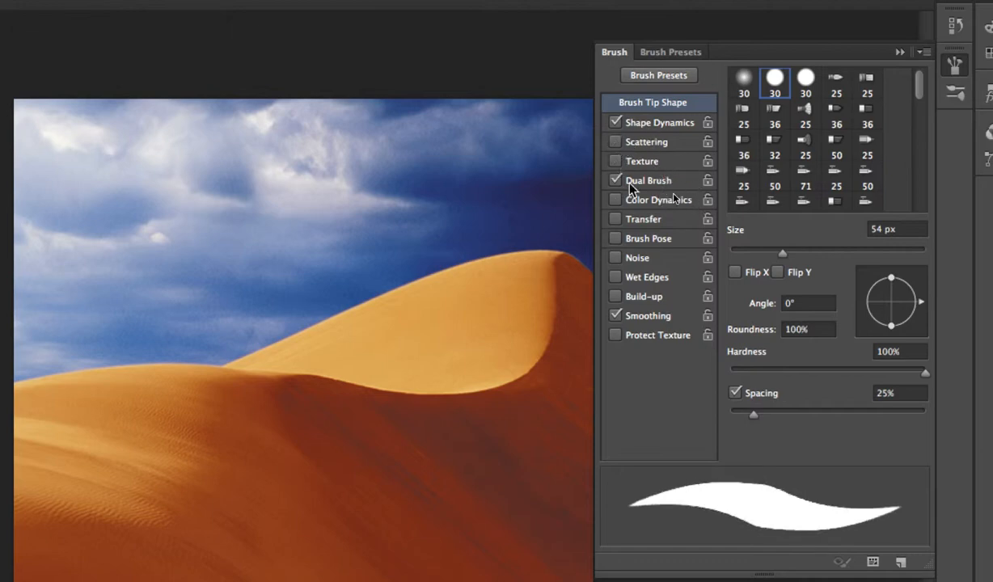
left_click(615, 181)
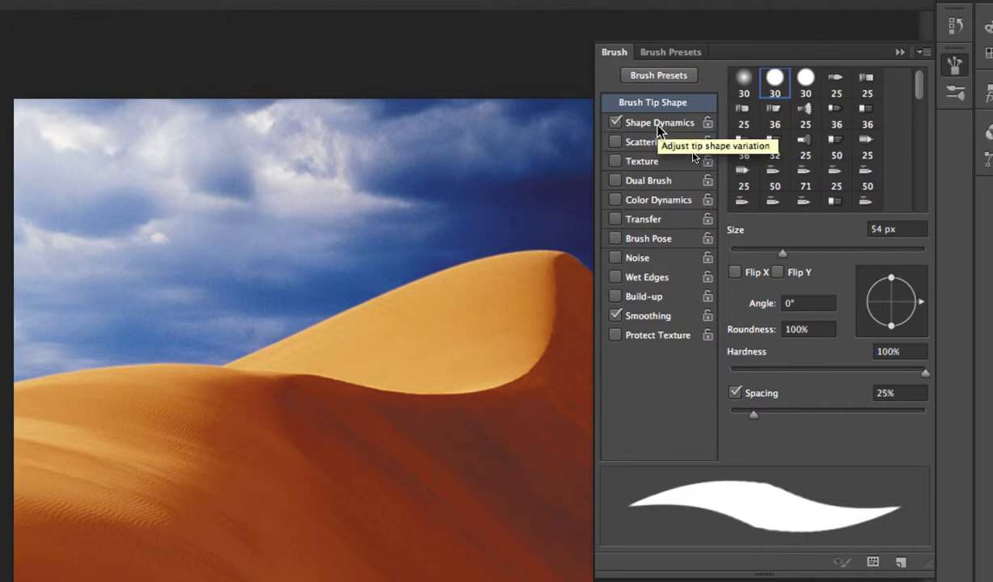
- In Shape Dynamics, set Size Jitter to 62%, Minimum Diameter to 10% and Roundness Jitter to 53%
left_click(657, 125)
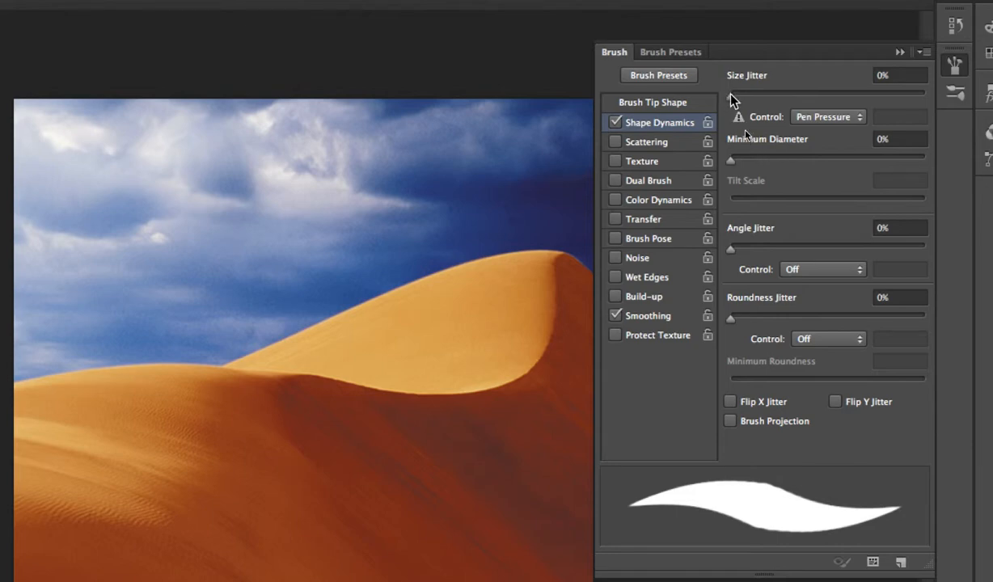
left_click_drag(731, 97, 851, 114)
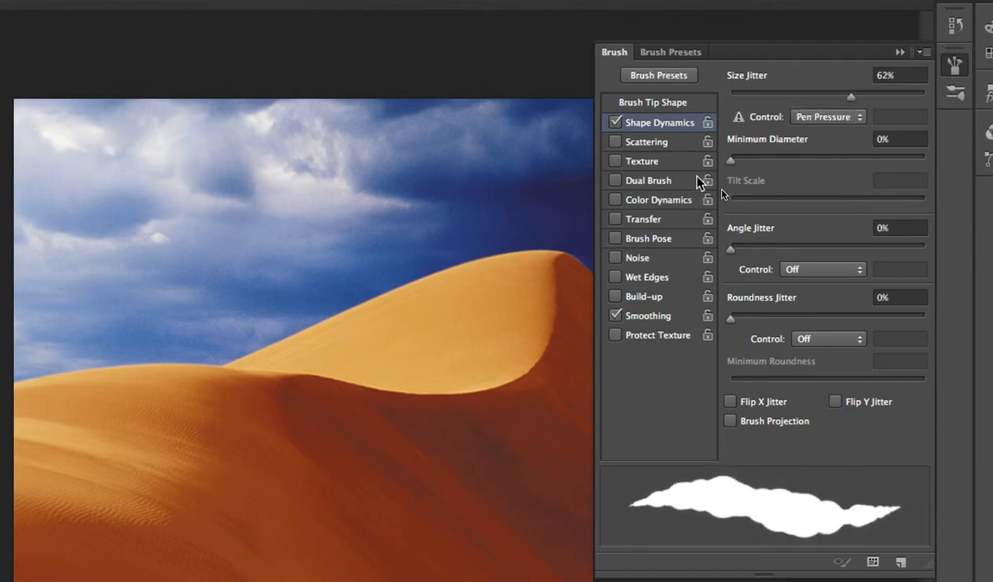
mouse_move(733, 162)
left_mouse_down()
mouse_move(902, 176)
mouse_move(753, 198)
left_mouse_up()
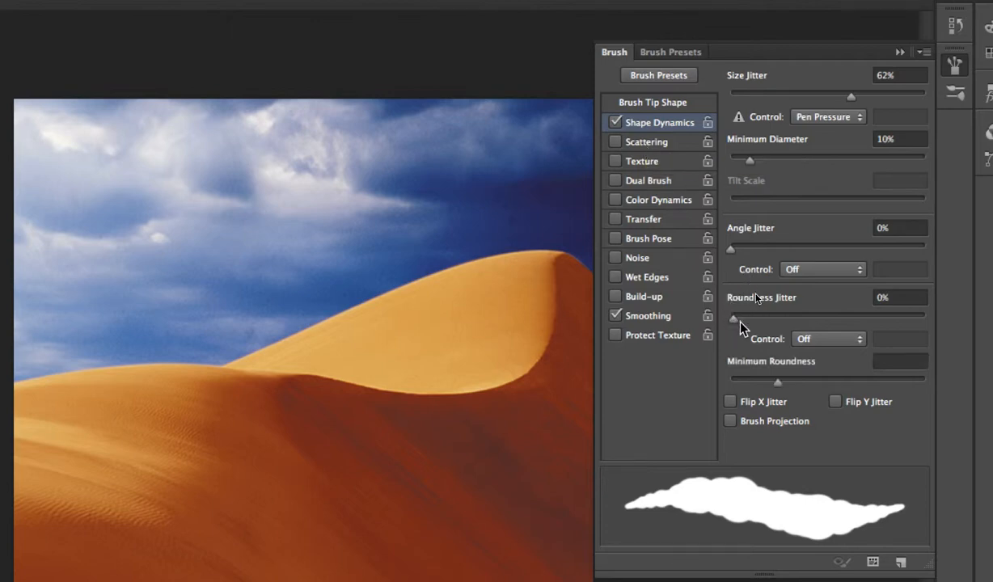
mouse_move(726, 322)
left_mouse_down()
mouse_move(816, 328)
mouse_move(867, 319)
mouse_move(835, 327)
left_mouse_up()
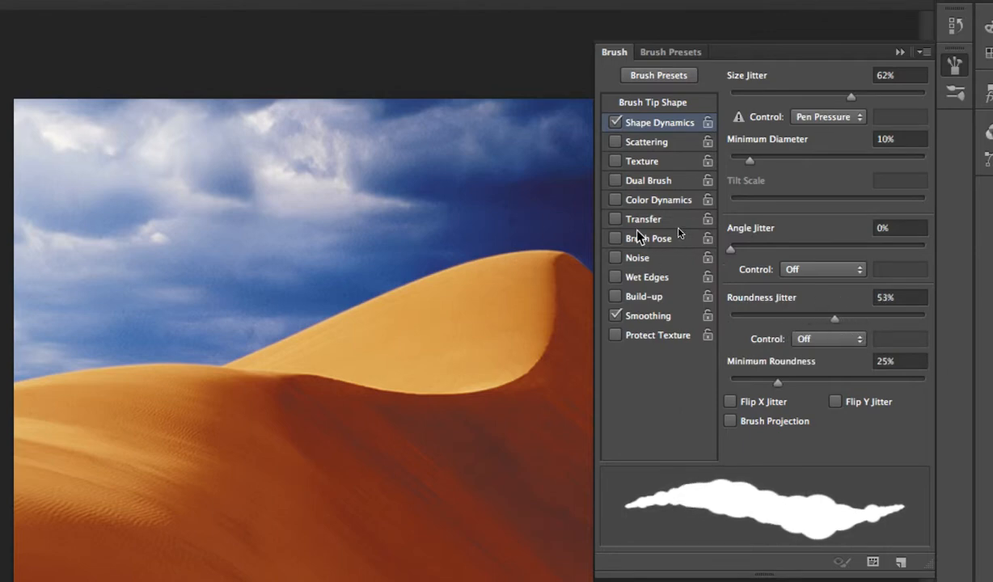
- Enable Scattering and set Count to 2 and Count Jitter to 45%
left_click(616, 143)
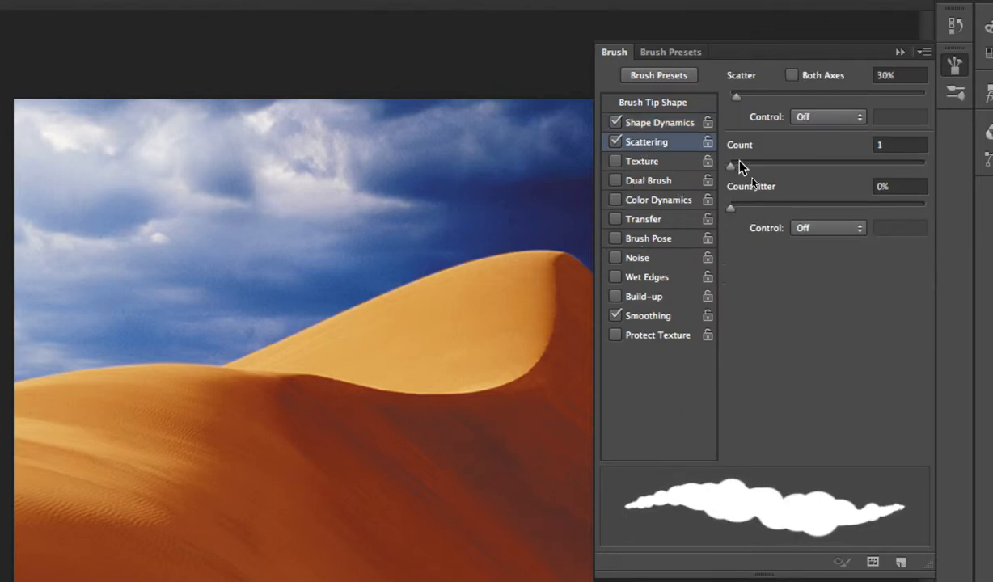
mouse_move(731, 169)
left_mouse_down()
mouse_move(865, 169)
mouse_move(750, 181)
mouse_move(873, 233)
left_mouse_up()
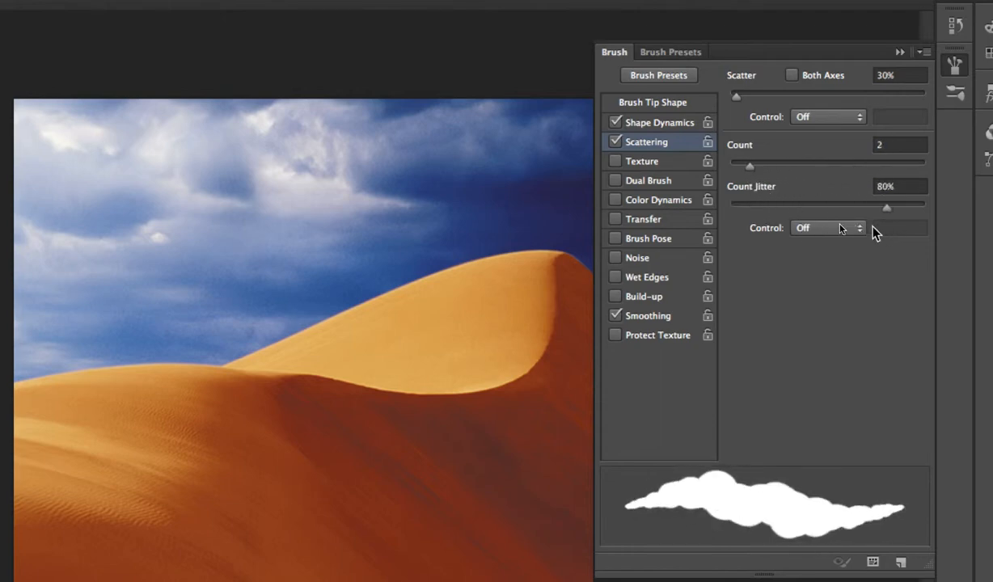
- Enable Color Dynamics and adjust its brightness jitter
left_click(651, 201)
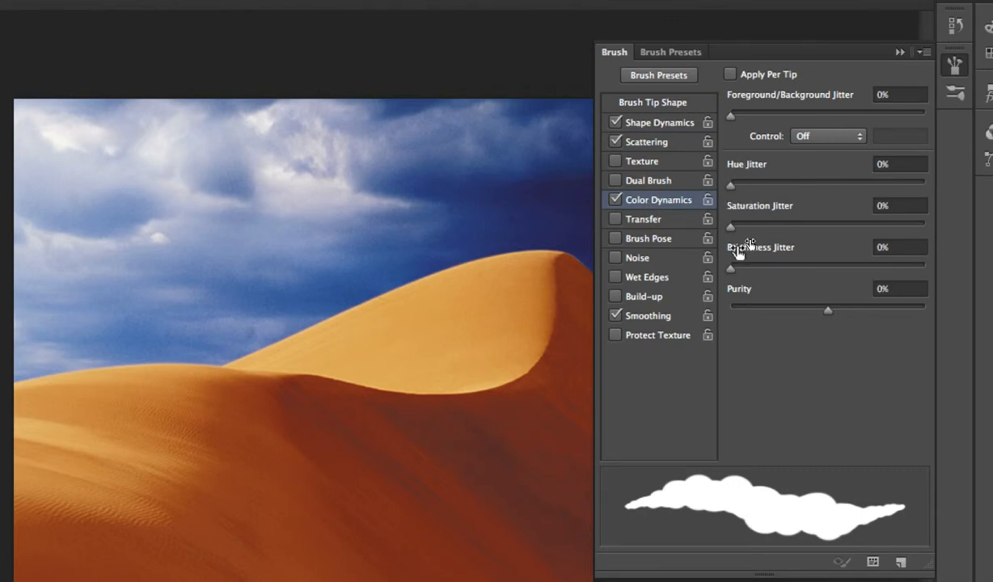
left_click_drag(731, 270, 862, 288)
left_click(650, 259)
left_click(630, 259)
- Return to Scattering and set Count Jitter to 27% and Scatter to 406%
left_click(653, 143)
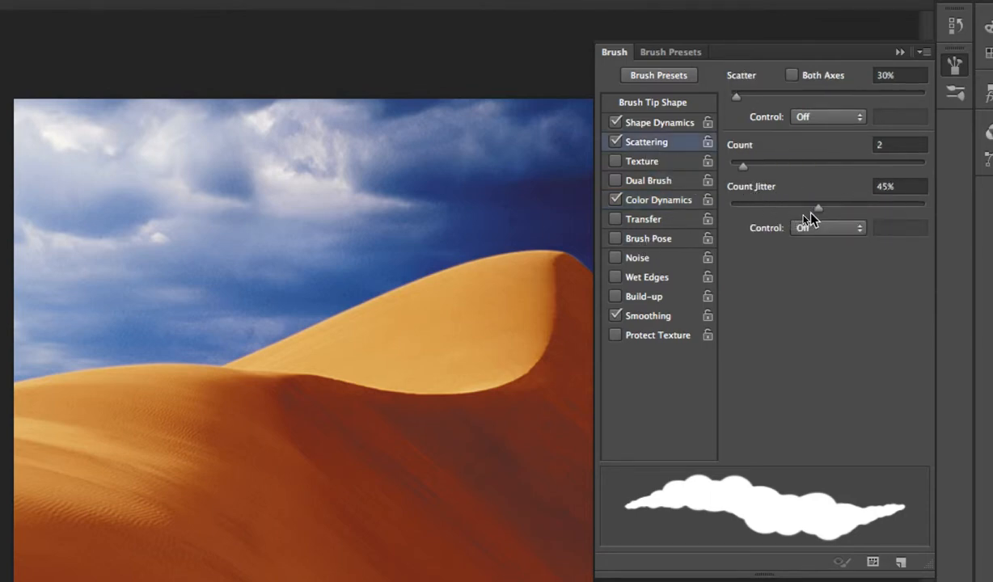
left_click_drag(809, 211, 782, 217)
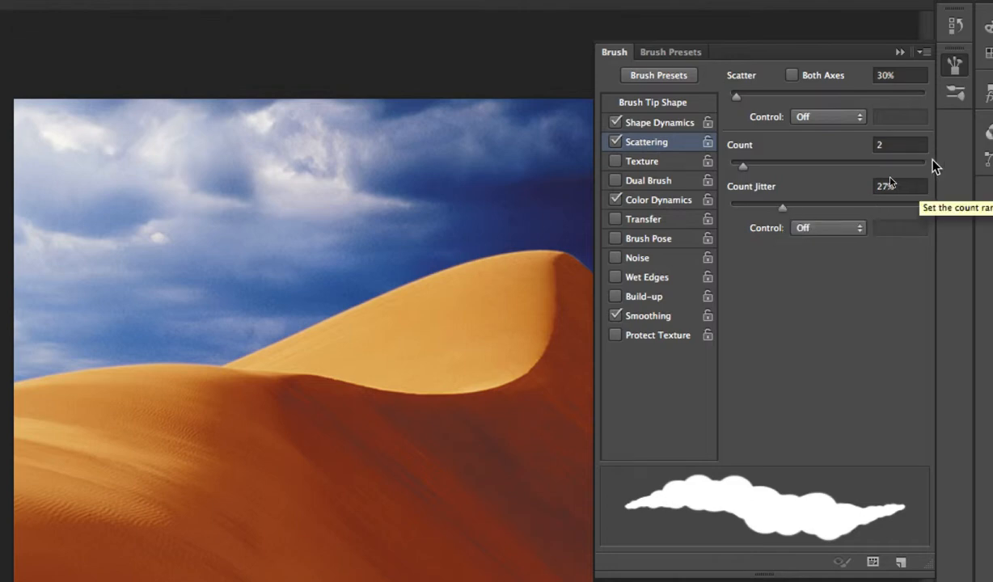
mouse_move(736, 96)
left_mouse_down()
mouse_move(839, 97)
mouse_move(739, 104)
mouse_move(808, 127)
left_mouse_up()
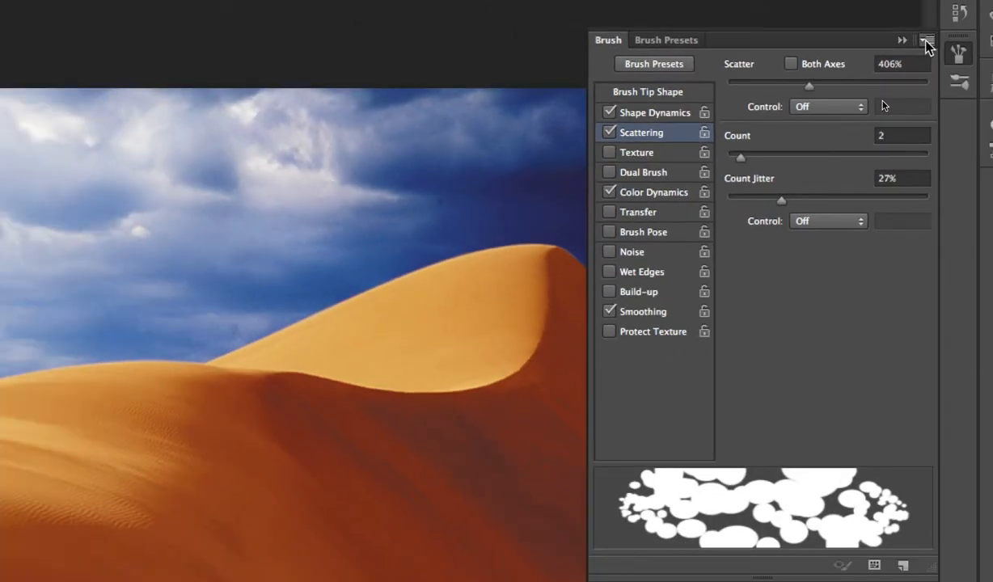
- Save the current brush settings as a new brush preset named RR
left_click(926, 37)
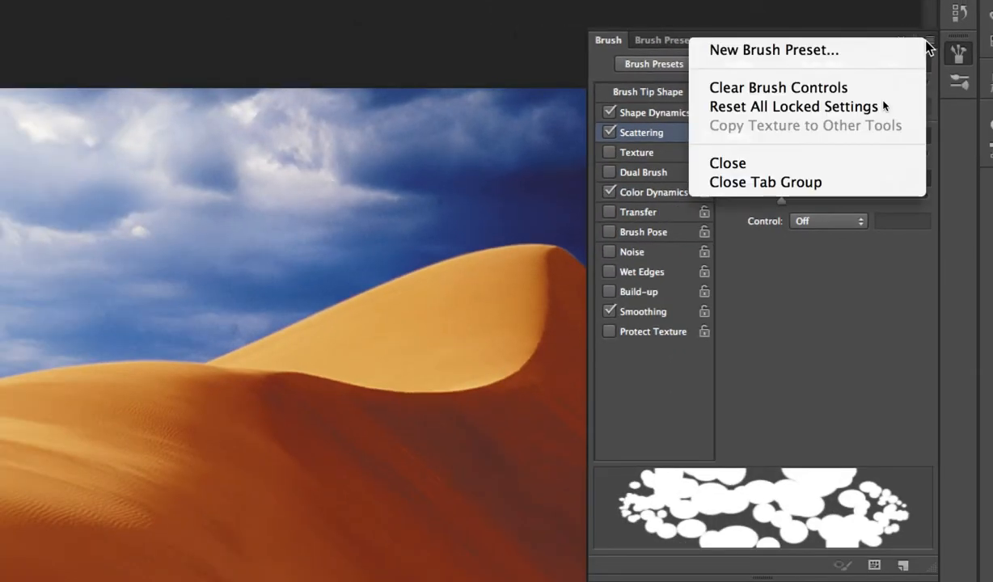
left_click(776, 50)
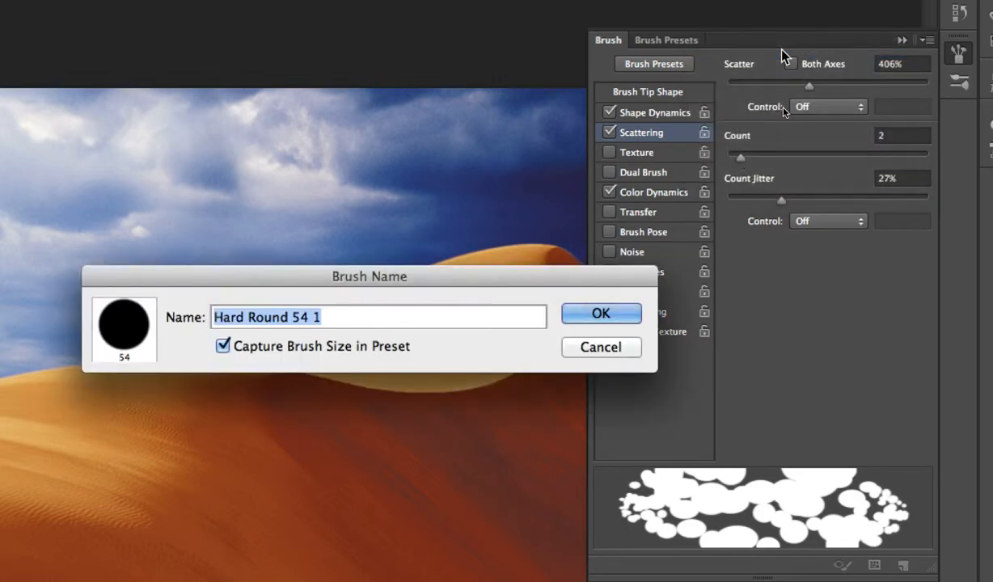
type("RR")
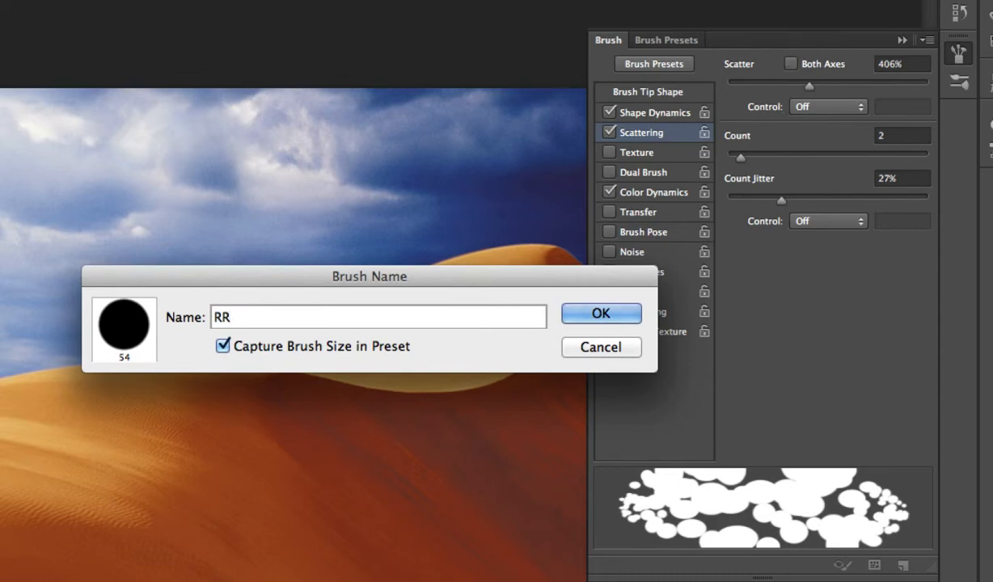
left_click(601, 313)
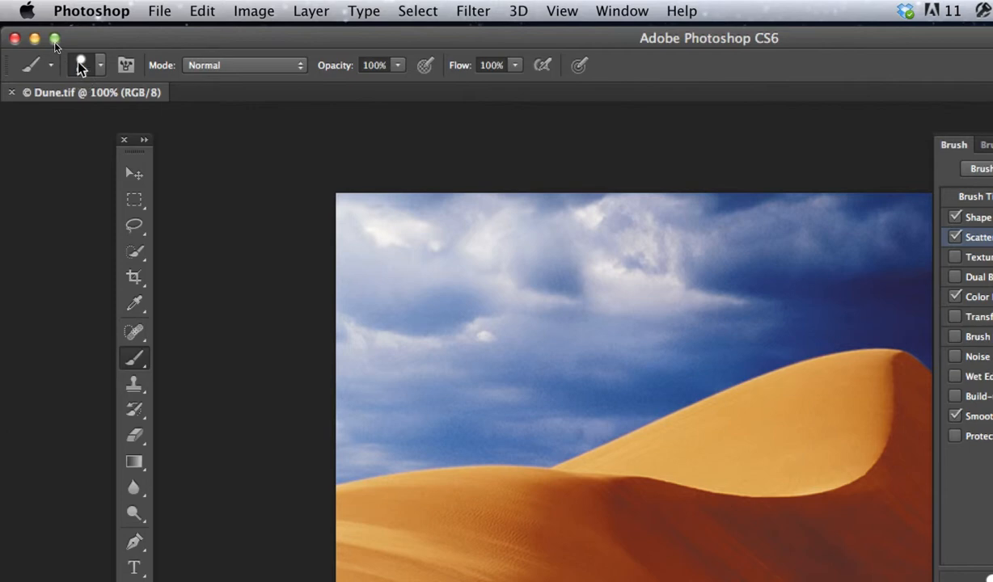
- Check the new RR preset in the brush preset picker and the Brush Presets panel, then collapse the panels
left_click(81, 65)
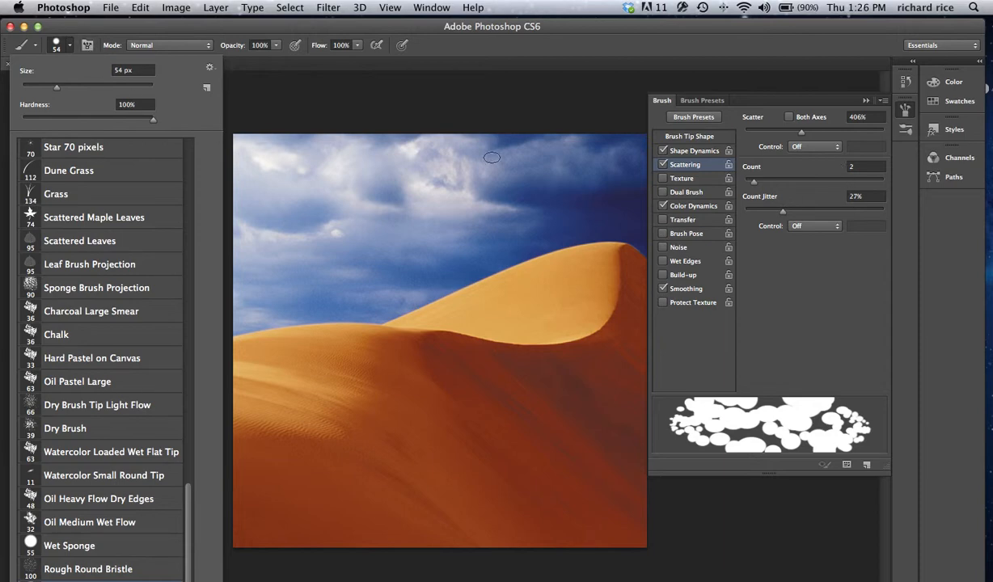
left_click(719, 102)
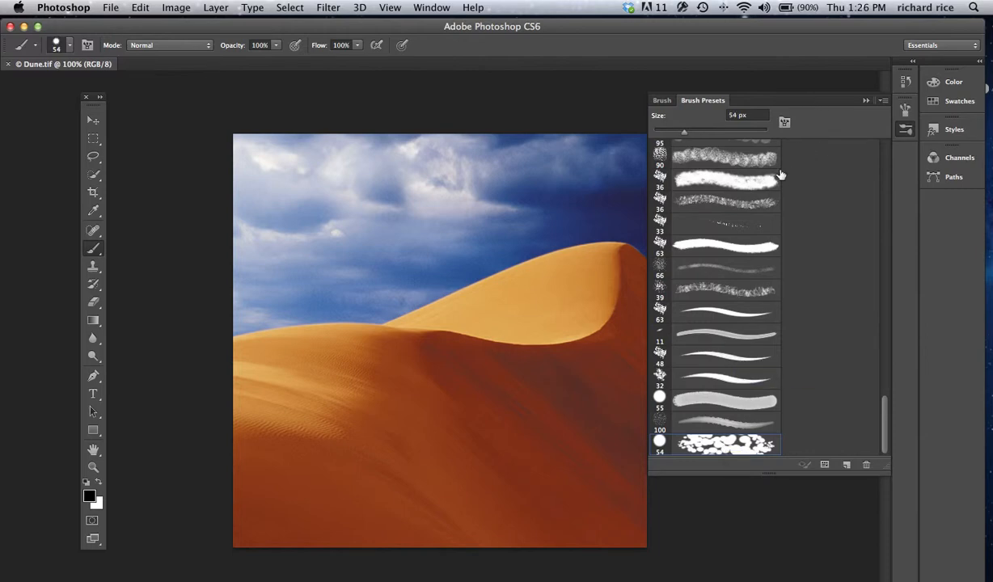
left_click(744, 210)
left_click(866, 100)
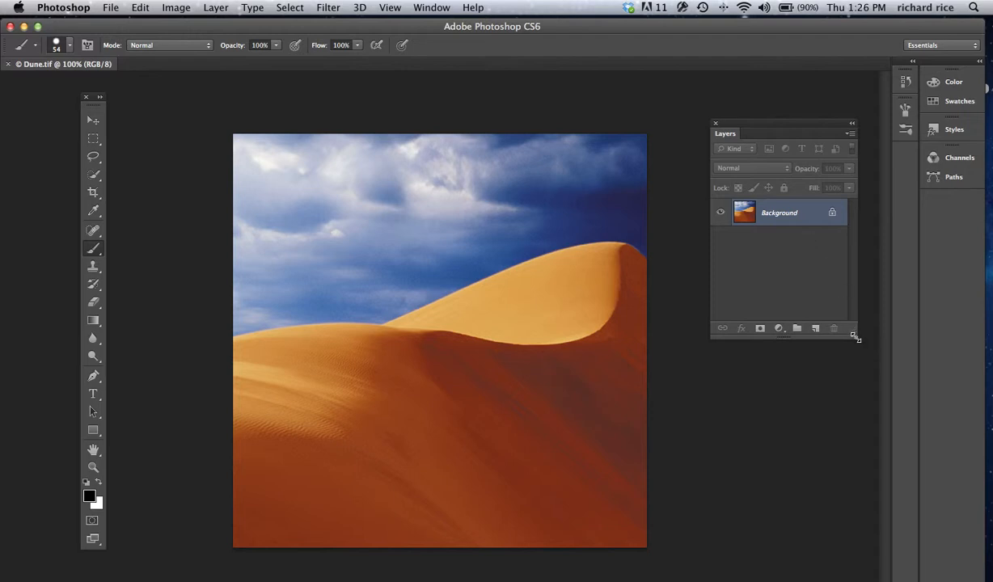
- Open the Filter Gallery and preview the Texture filters Stained Glass, Grain, Mosaic Tiles and Craquelure
left_click(327, 8)
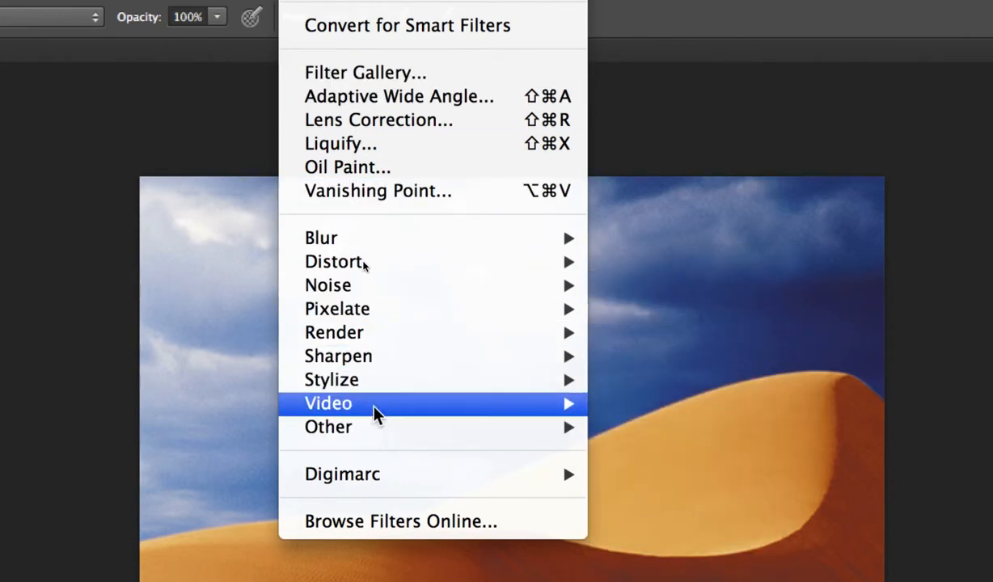
mouse_move(347, 248)
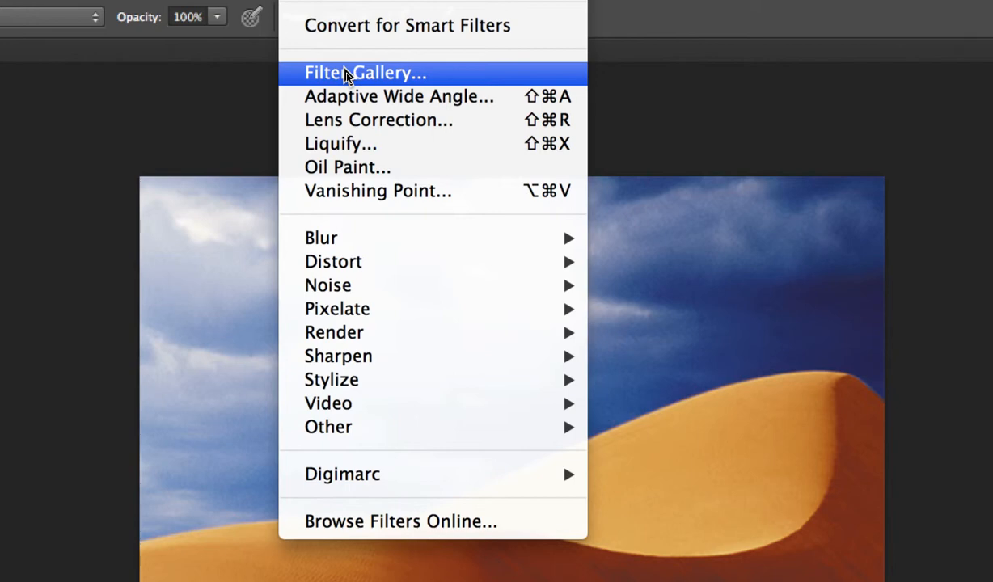
left_click(345, 73)
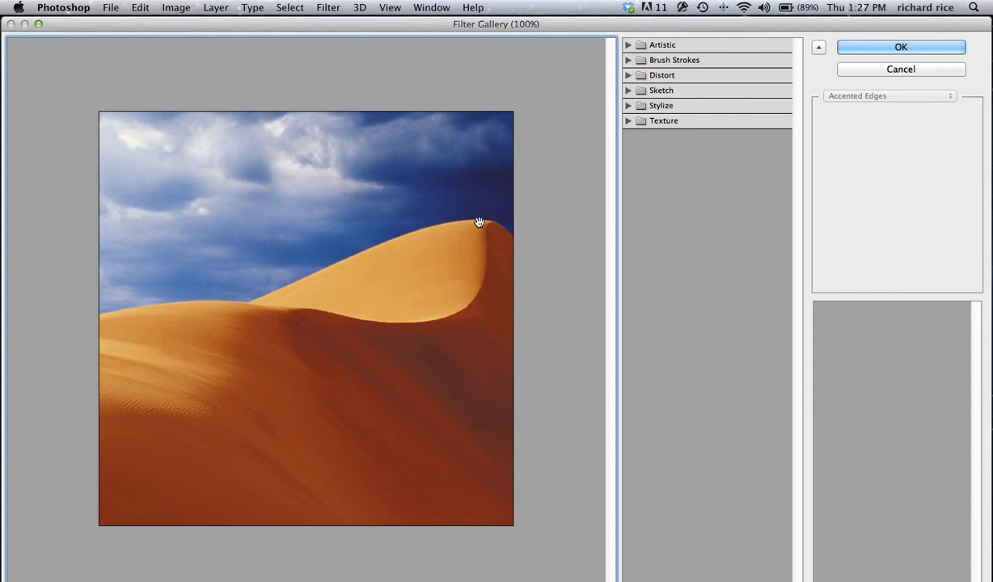
left_click(629, 121)
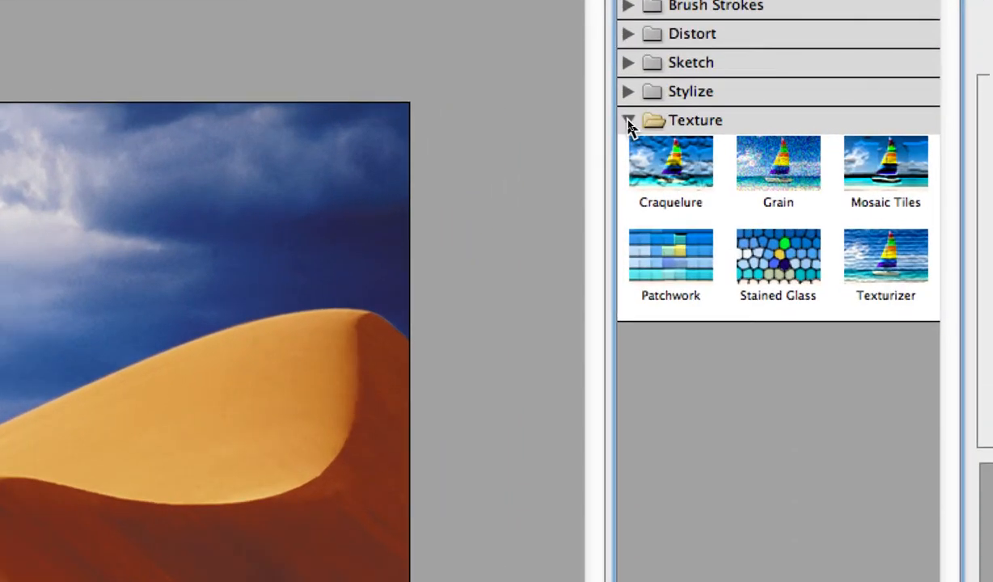
left_click(628, 92)
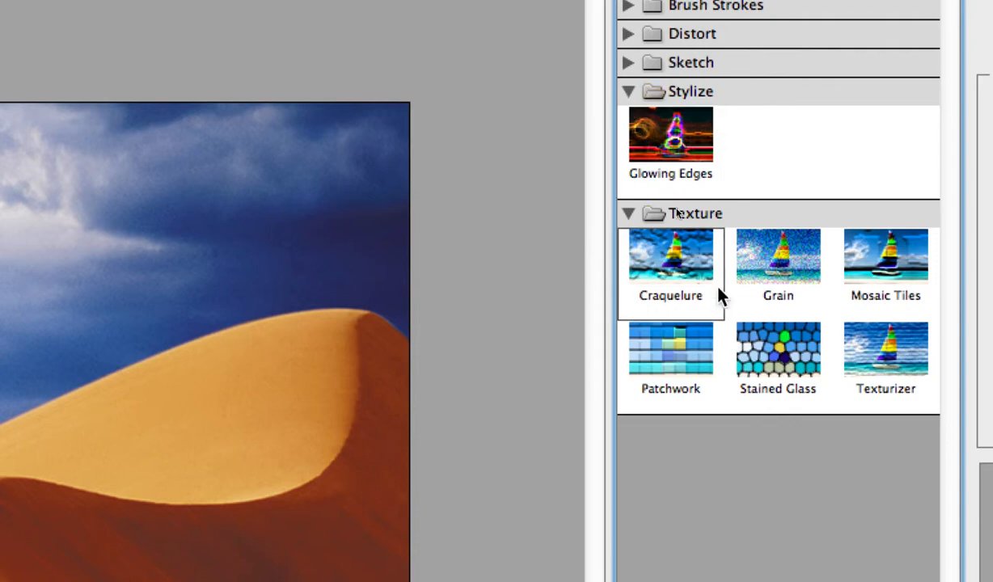
left_click(777, 352)
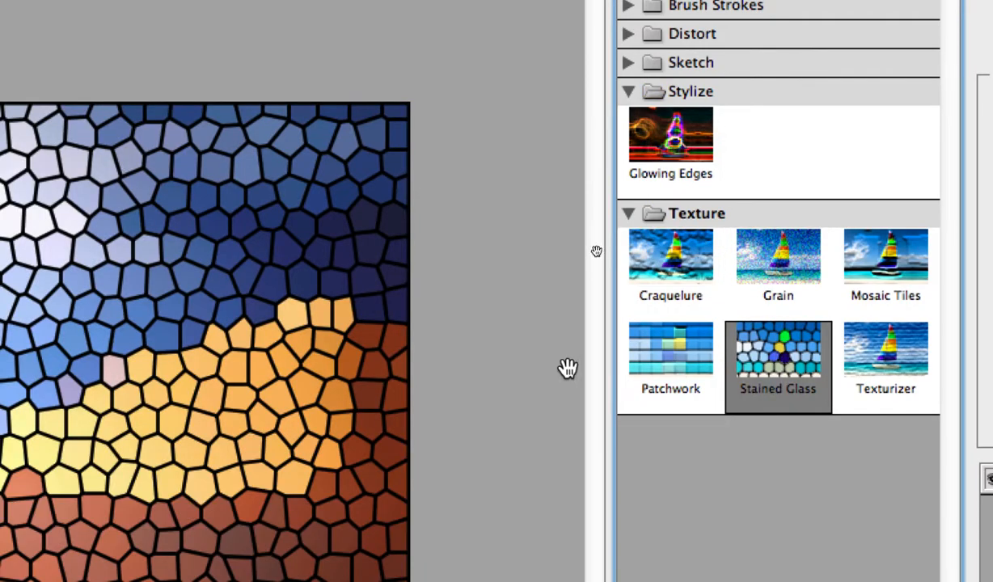
left_click(787, 273)
left_click(886, 253)
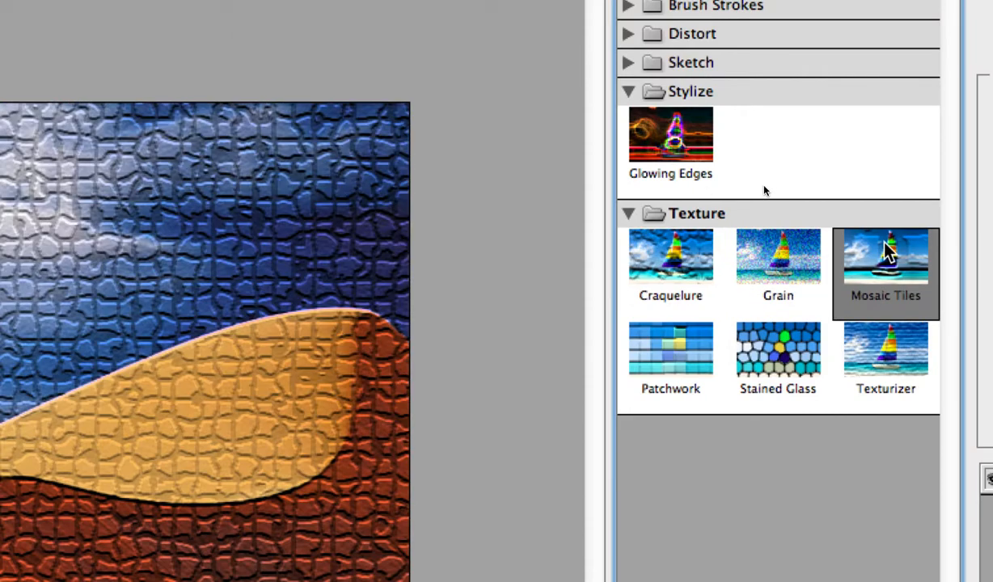
left_click(675, 257)
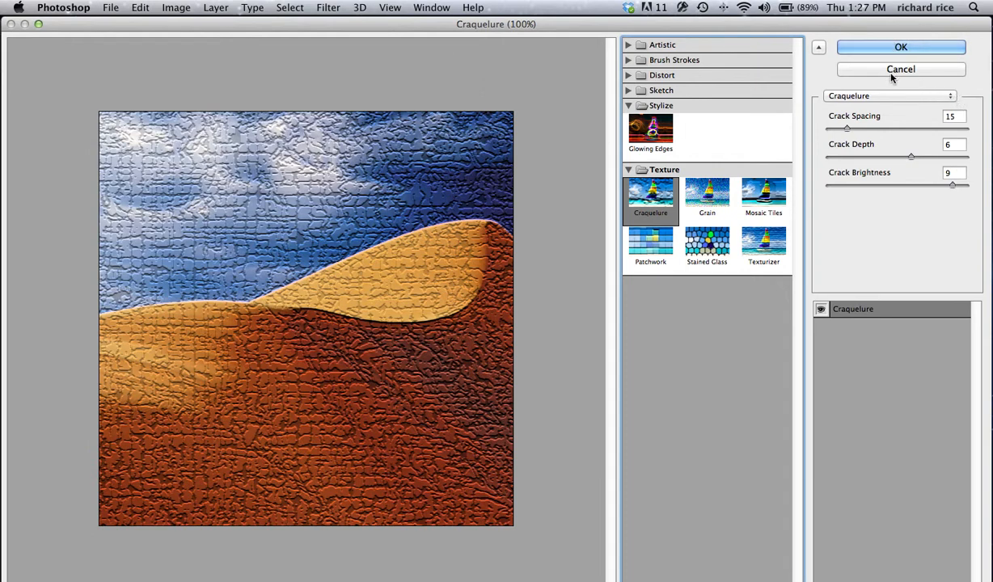
- Browse the full alphabetical list of gallery filters
left_click(951, 96)
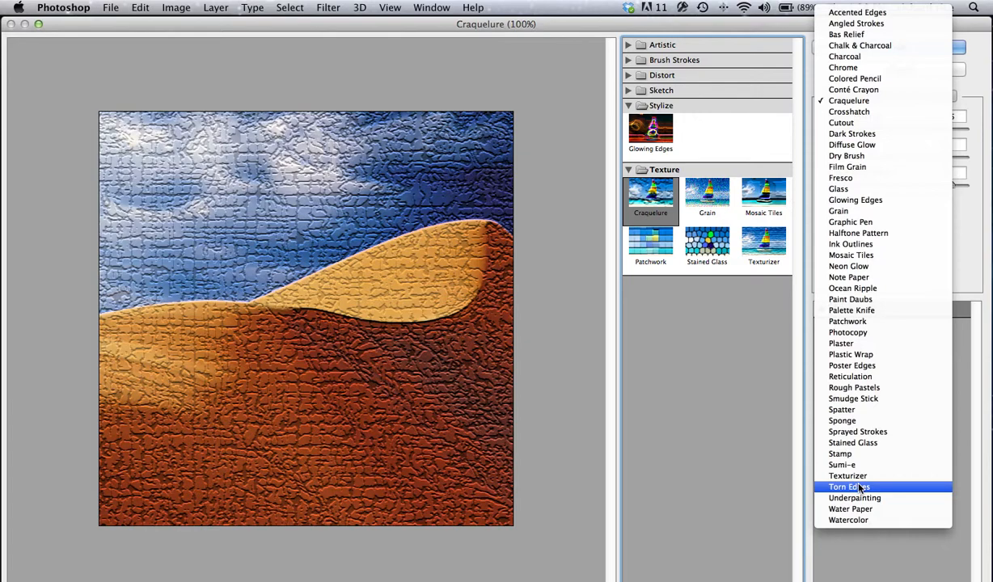
left_click(983, 50)
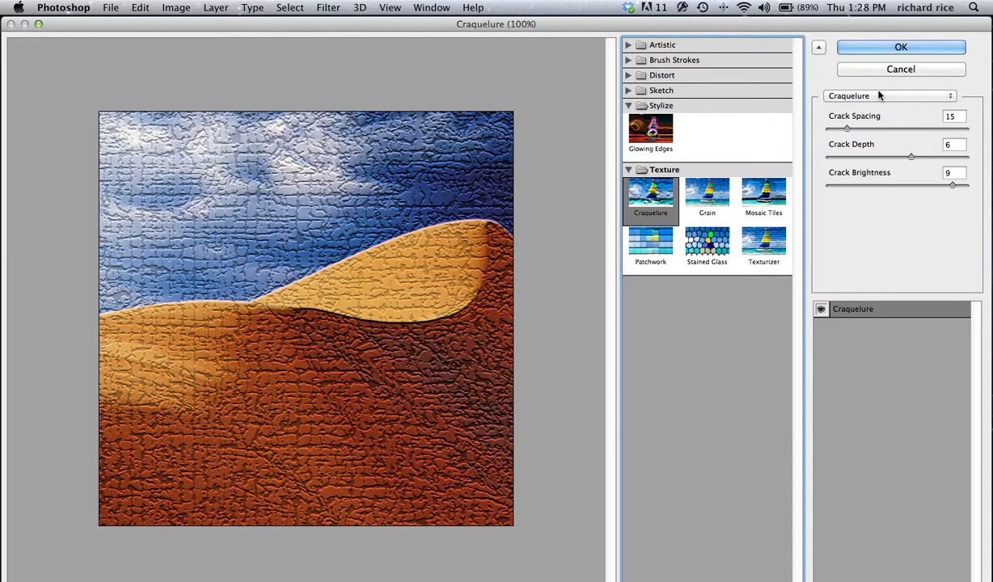
left_click(880, 95)
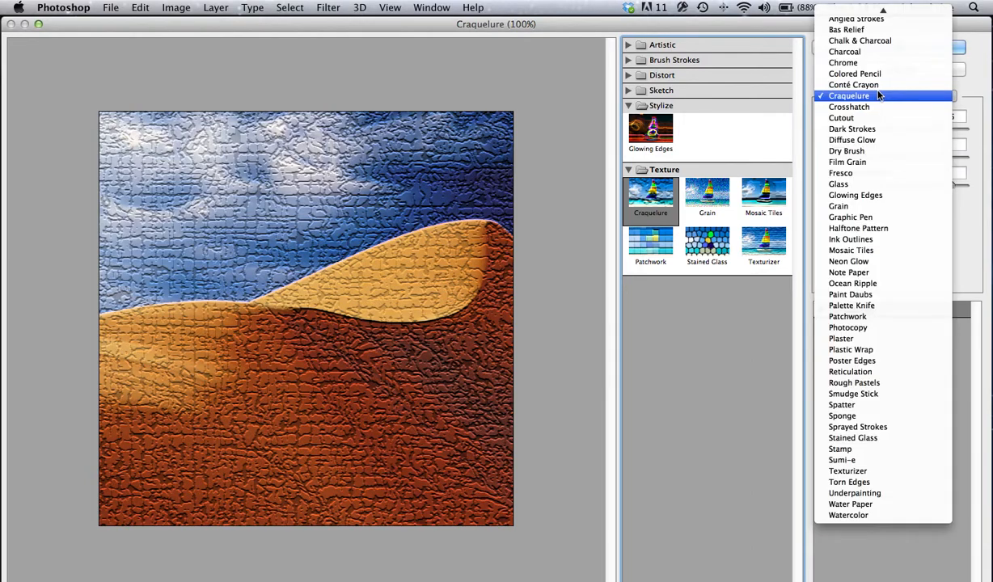
left_click(971, 74)
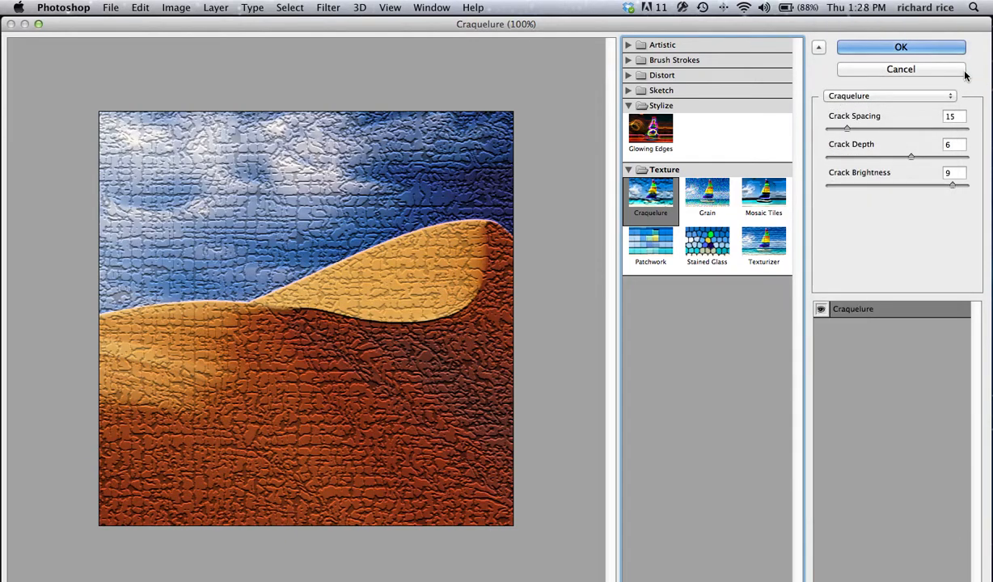
- Apply Stained Glass with Cell Size 9, Border Thickness 9 and Light Intensity 4
left_click(707, 247)
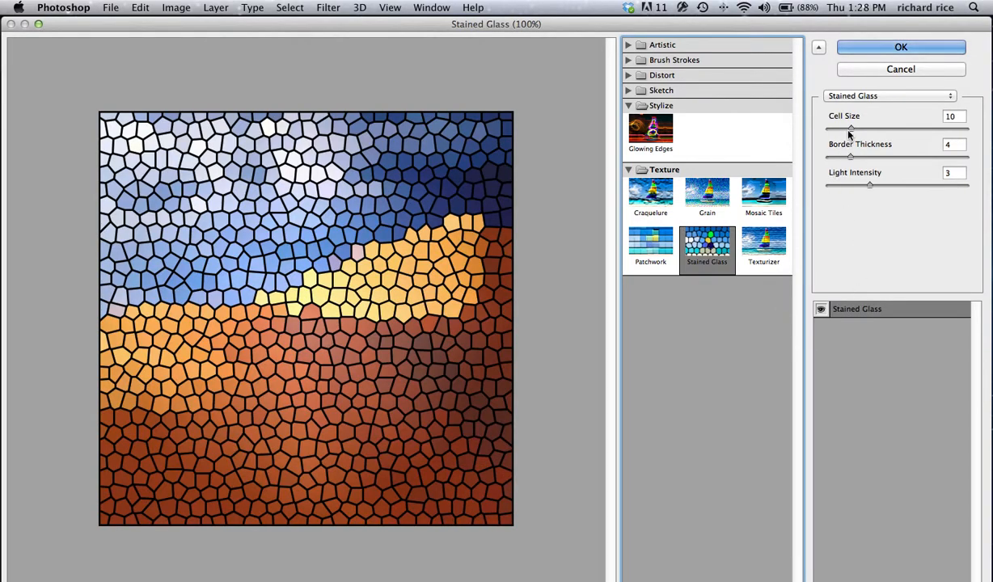
left_click_drag(850, 130, 886, 188)
left_click(850, 159)
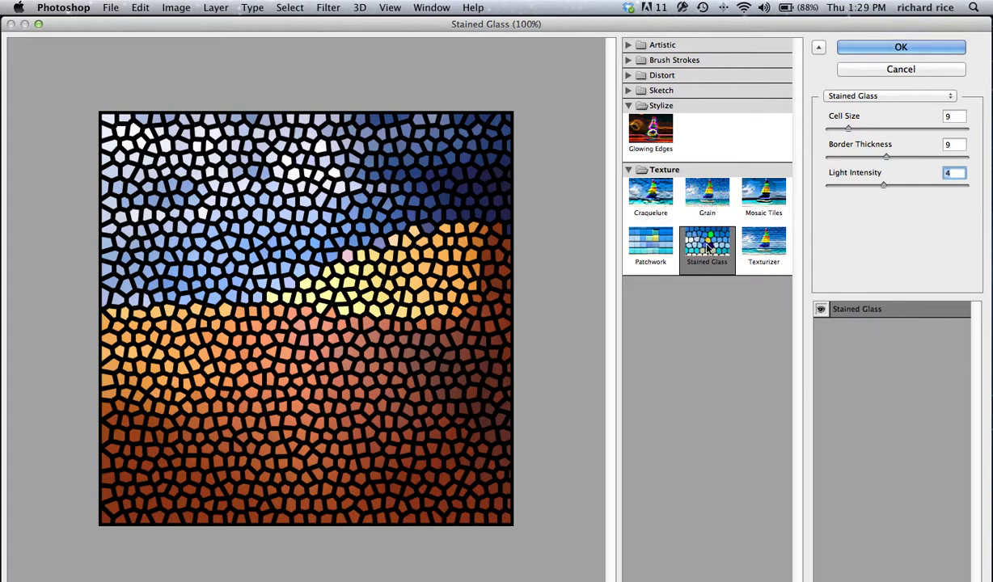
- Compare the image with the Stained Glass effect hidden and shown, then set Cell Size to 13 and Border Thickness to 5
key("alt")
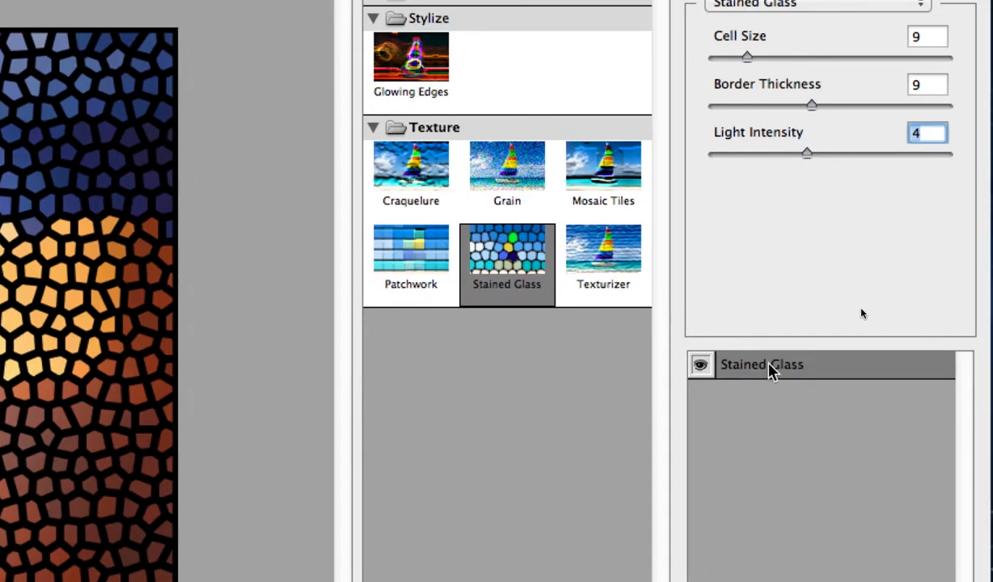
left_click(702, 366)
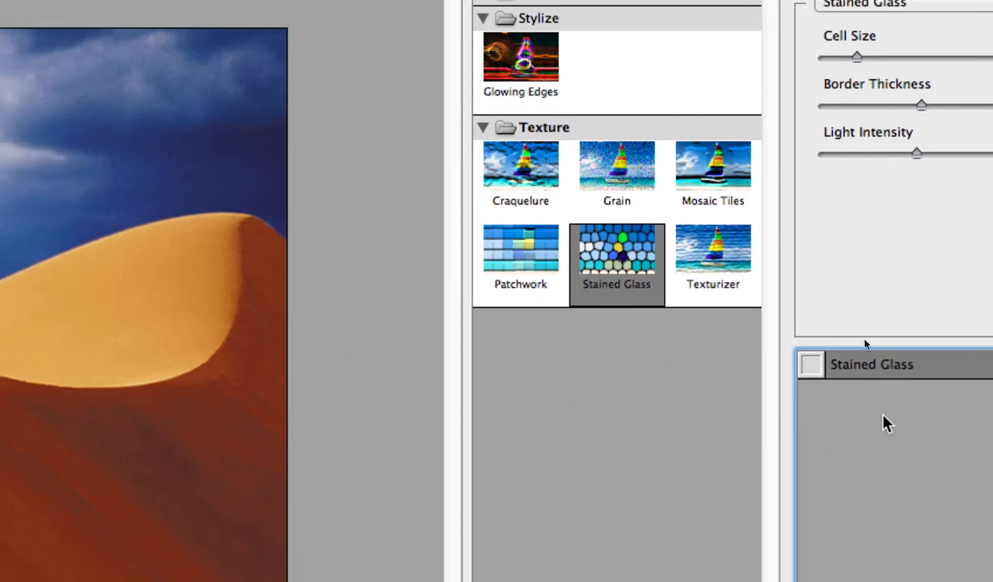
left_click(810, 367)
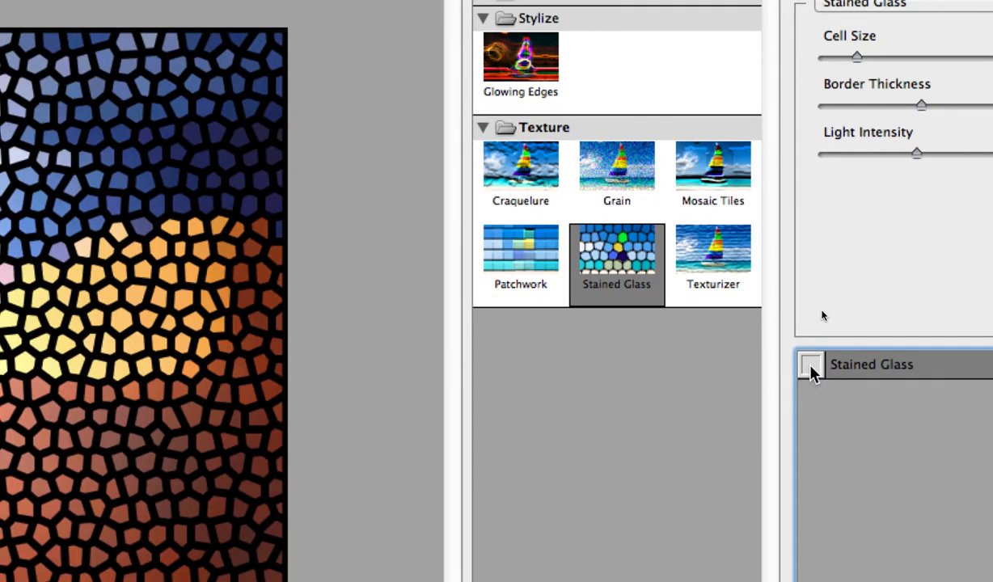
left_click(811, 367)
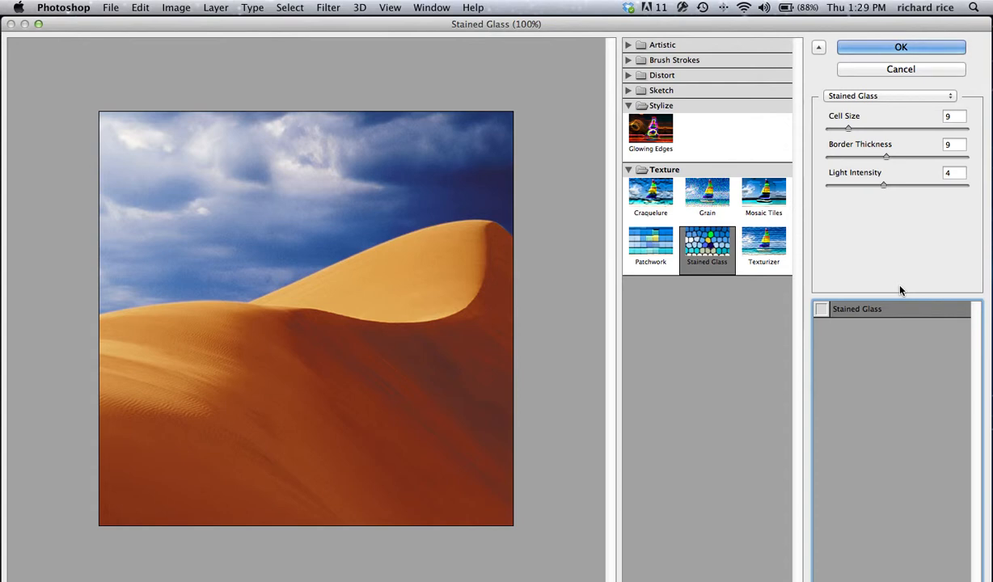
left_click(821, 311)
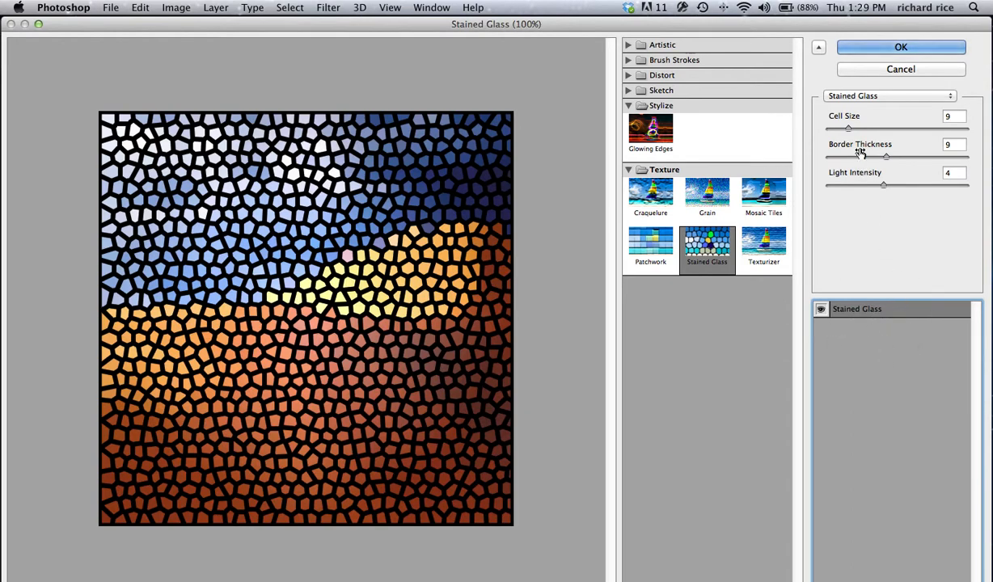
left_click_drag(848, 129, 860, 158)
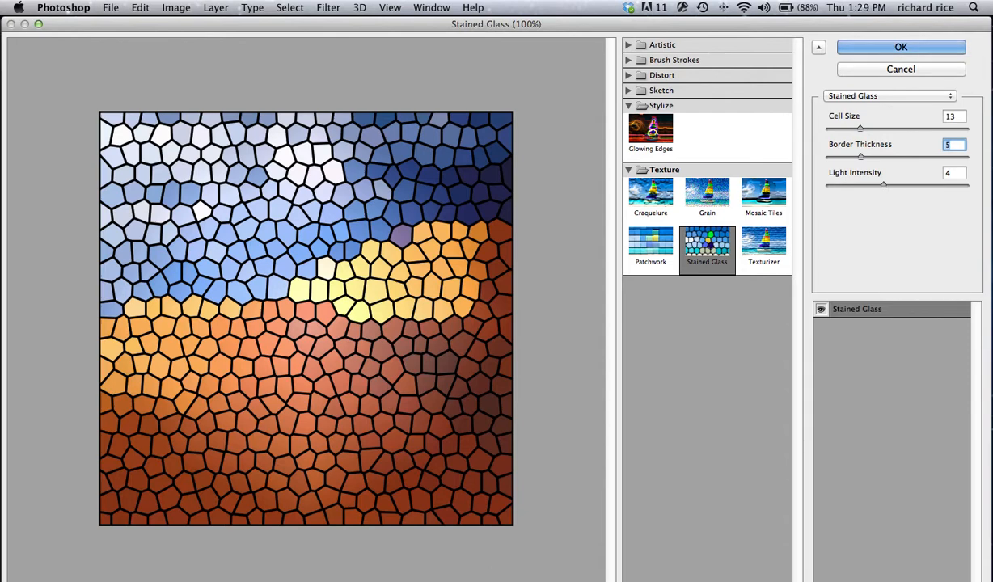
key("alt")
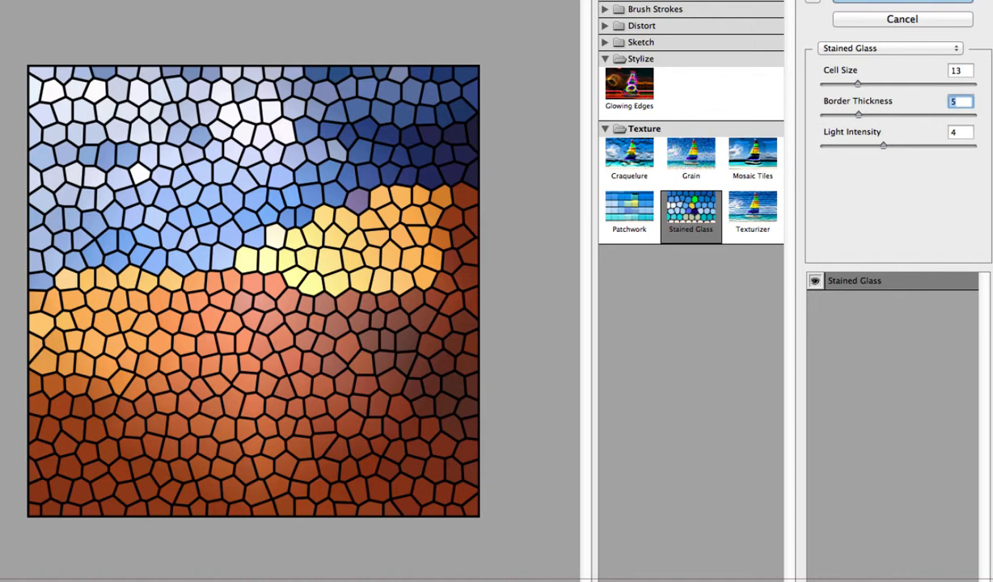
- Add a second effect layer above Stained Glass and set it to Craquelure
left_click(955, 579)
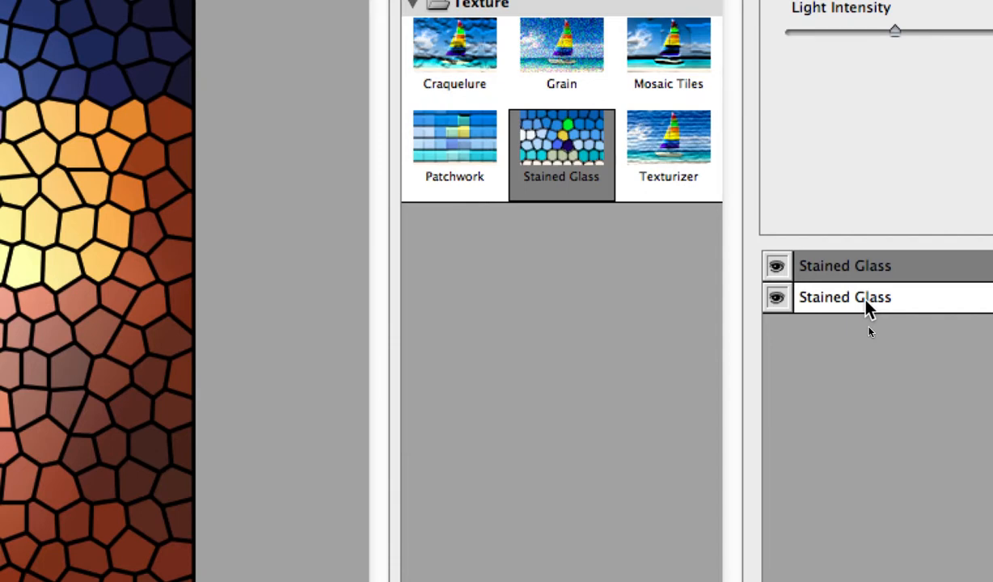
left_click(867, 301)
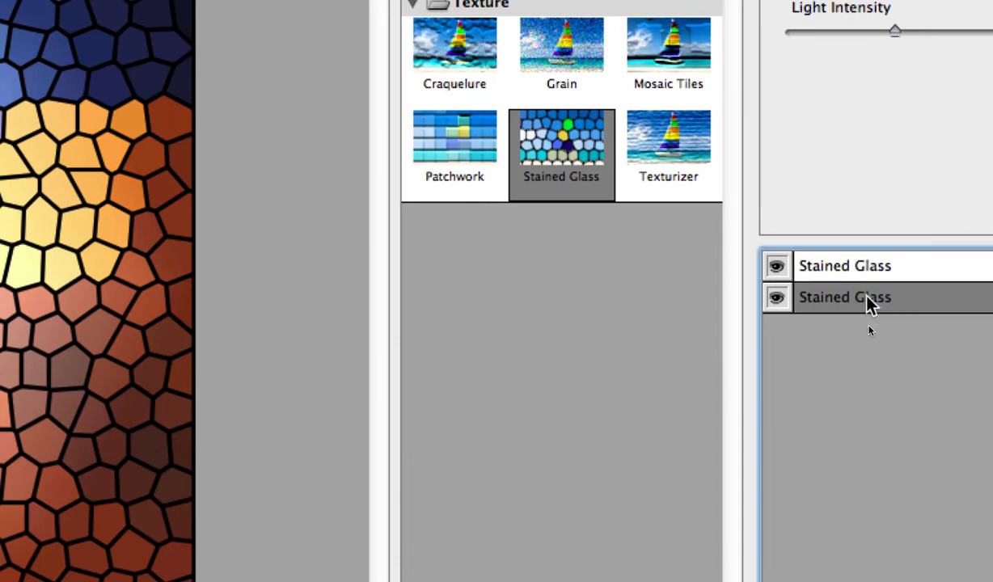
left_click(858, 267)
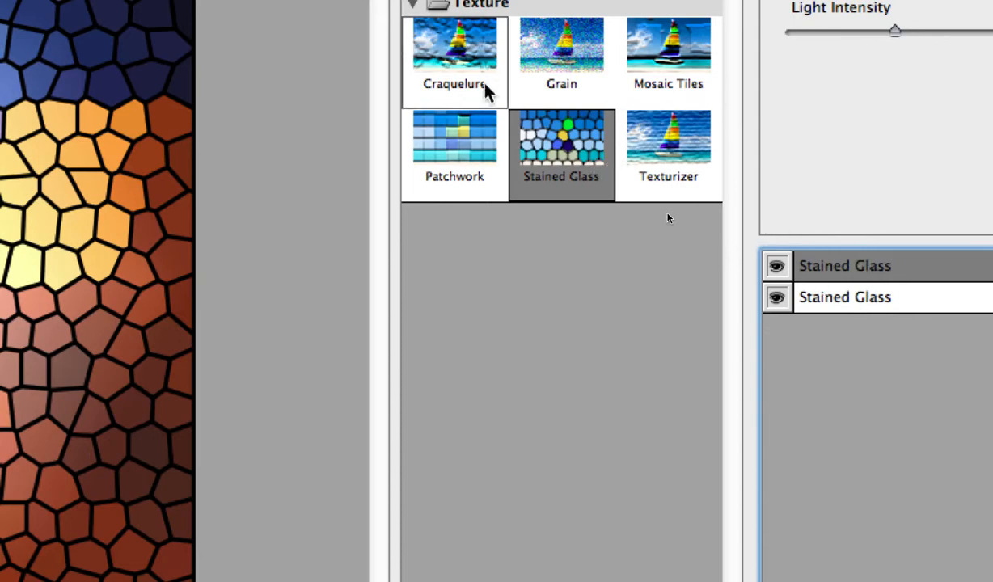
left_click(450, 53)
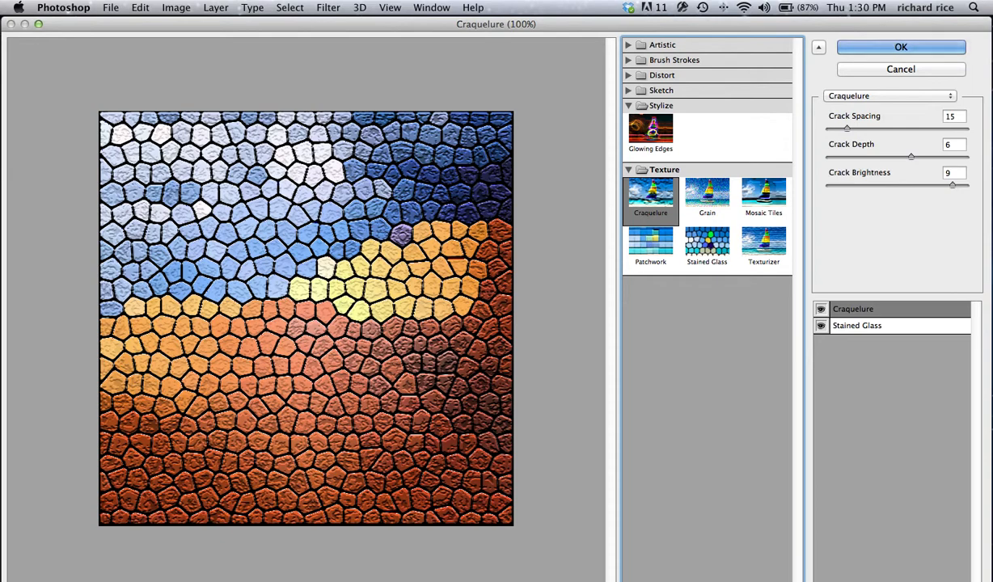
- Duplicate the Craquelure effect layer and delete the duplicate
left_click(951, 580)
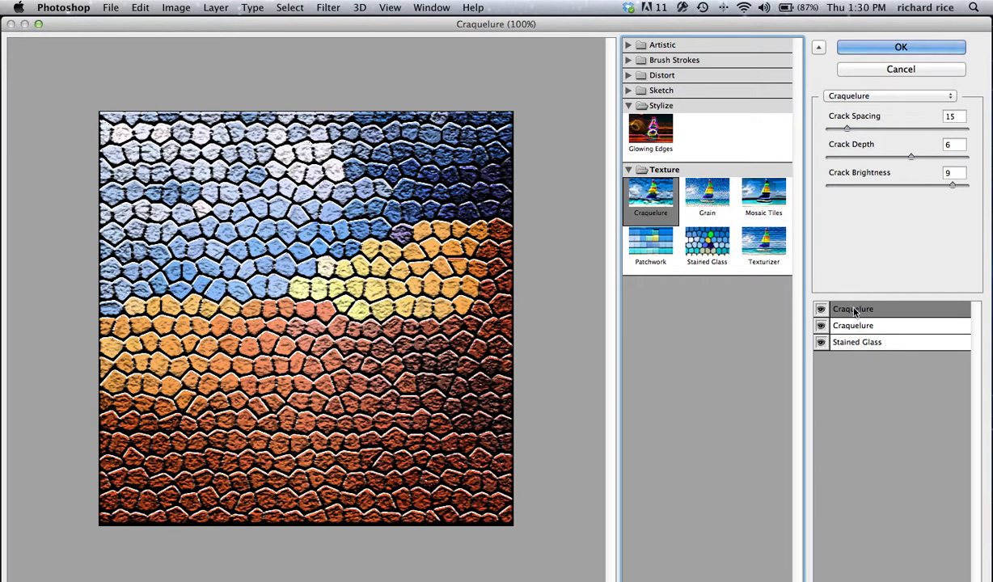
left_click_drag(856, 312, 938, 581)
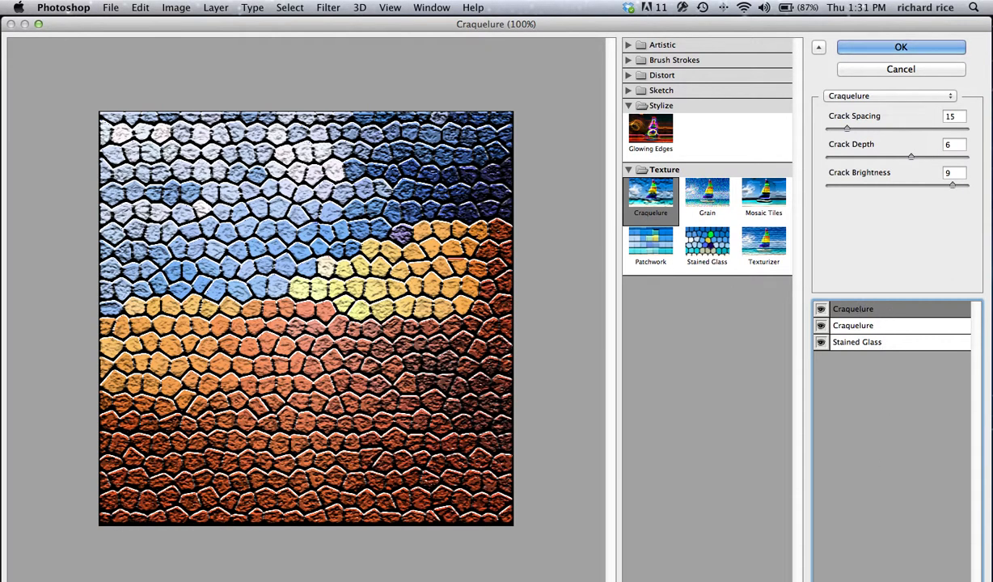
left_click(973, 581)
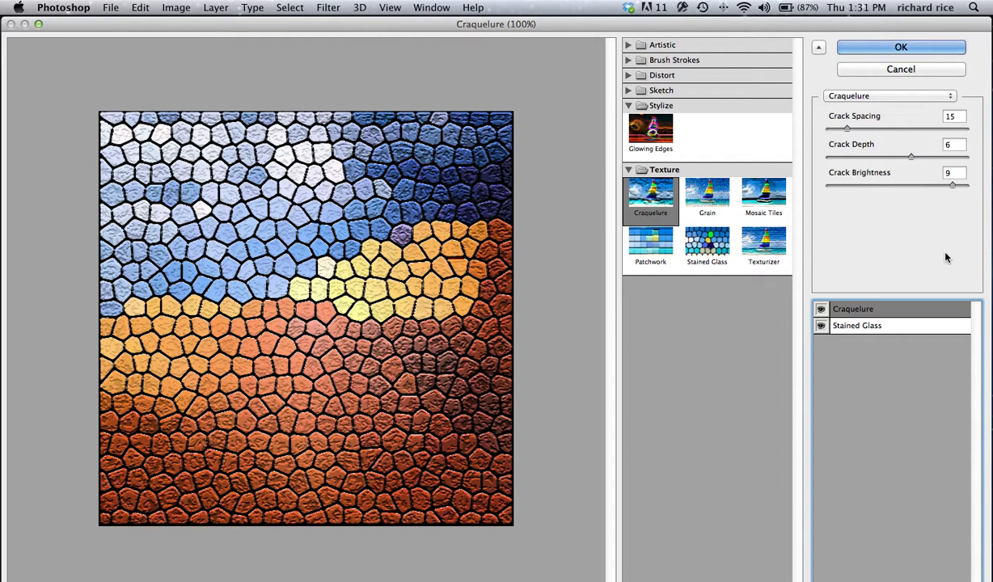
- Apply the Stained Glass and Craquelure stack to the Background layer, then undo the filter
left_click(820, 49)
left_click(819, 48)
left_click(860, 48)
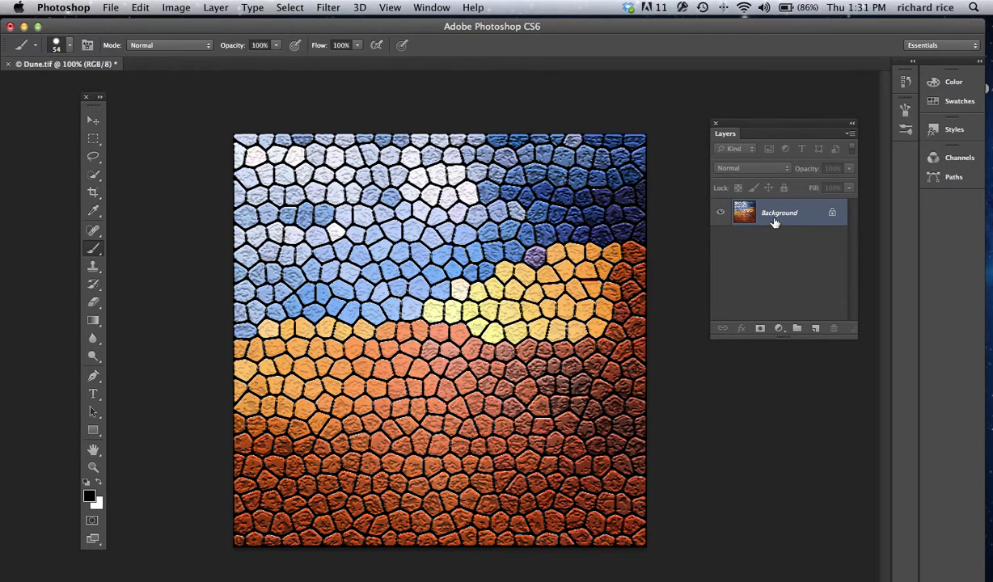
left_click_drag(754, 133, 700, 143)
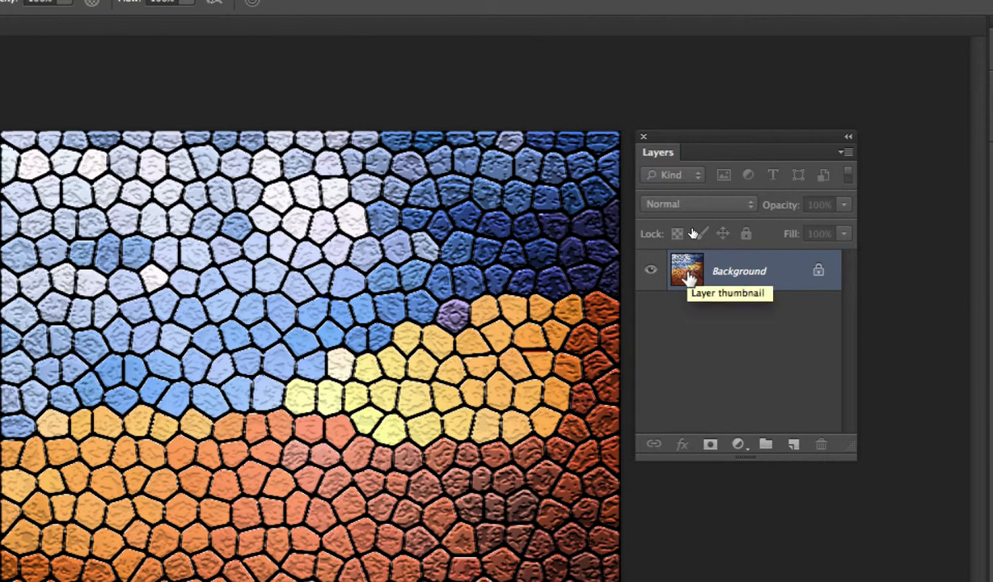
key("super+z")
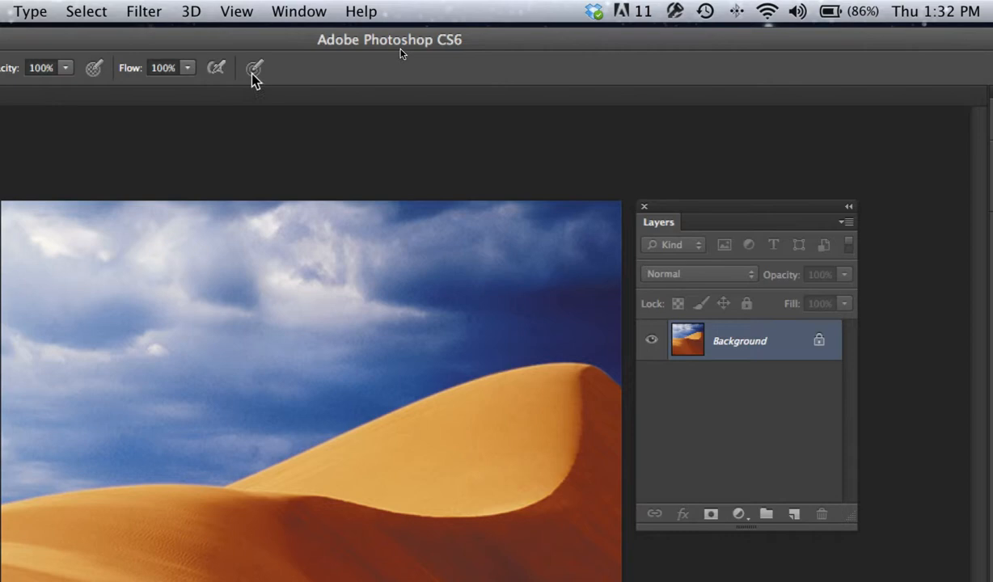
- Convert the Background layer into a smart object for smart filters
left_click(146, 11)
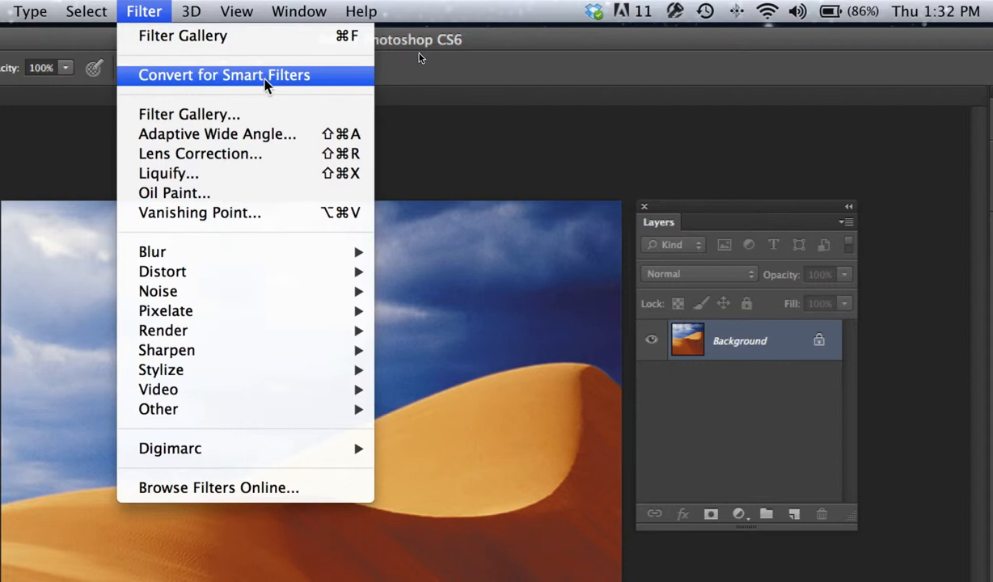
left_click(570, 69)
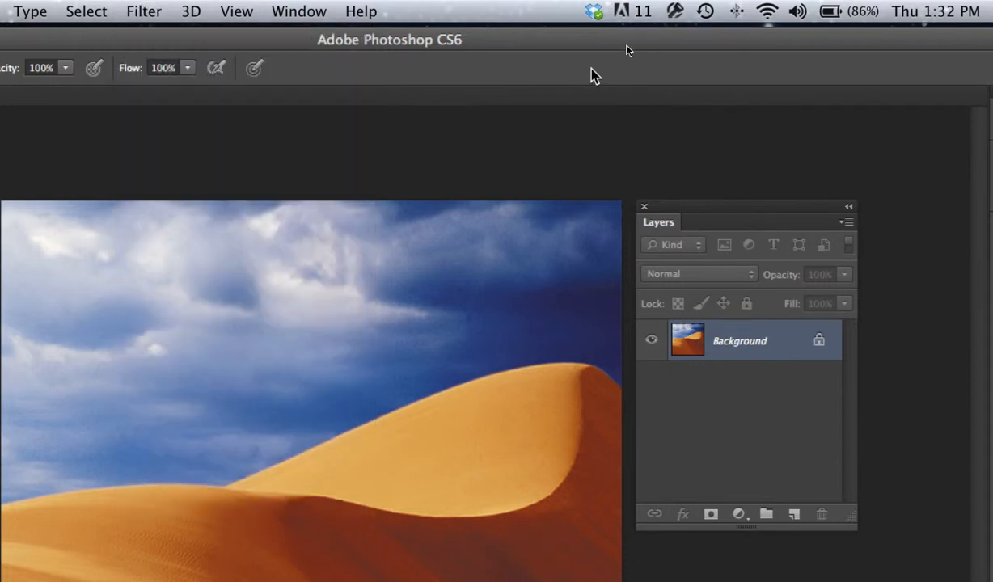
left_click(847, 223)
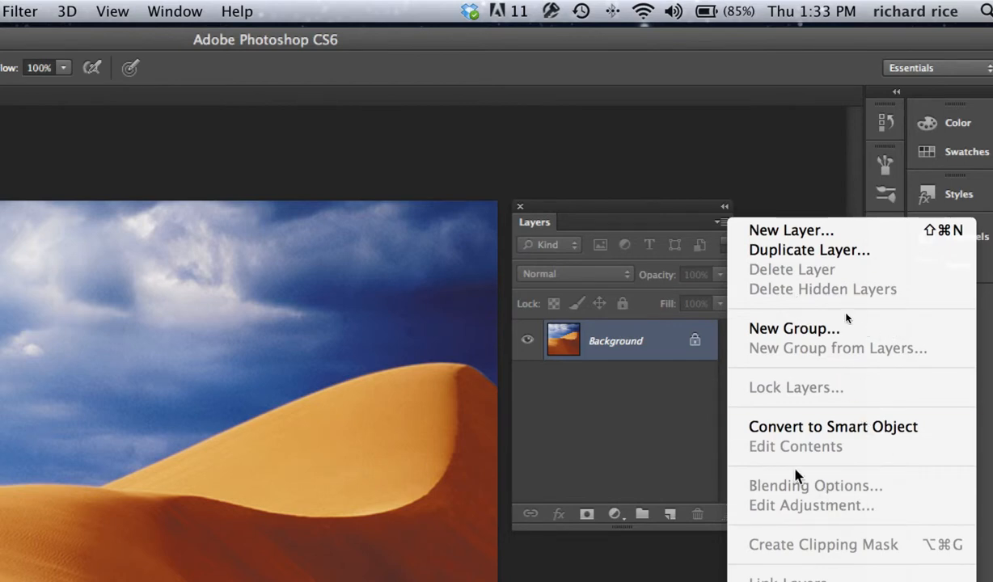
left_click(776, 429)
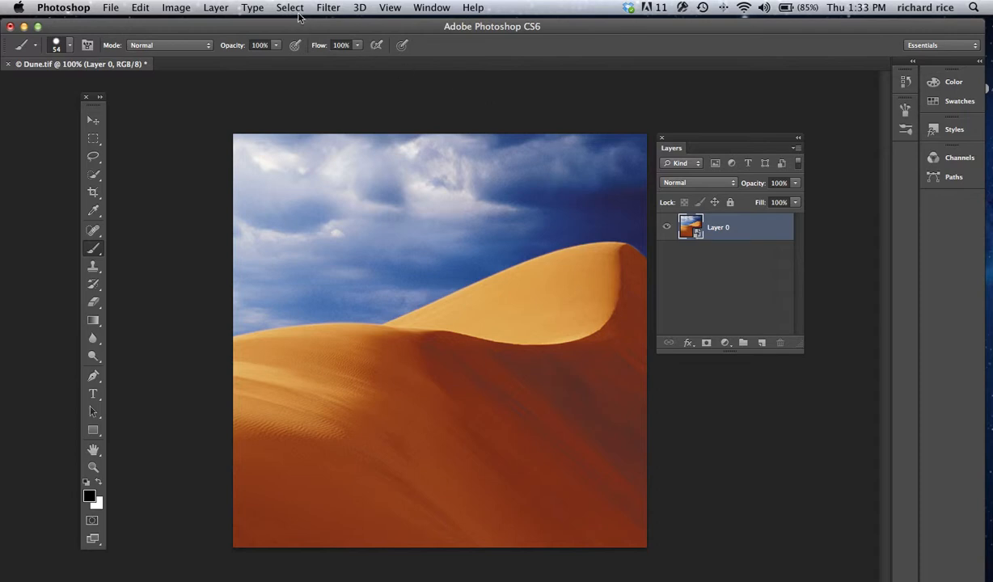
- Reapply the Filter Gallery Stained Glass and Craquelure stack to the smart object as a smart filter
left_click(329, 8)
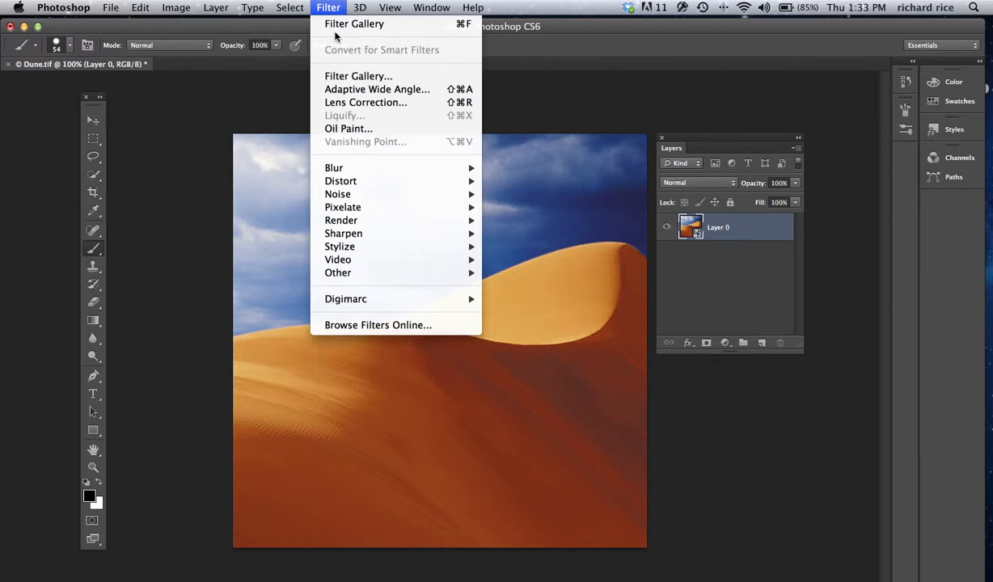
mouse_move(343, 172)
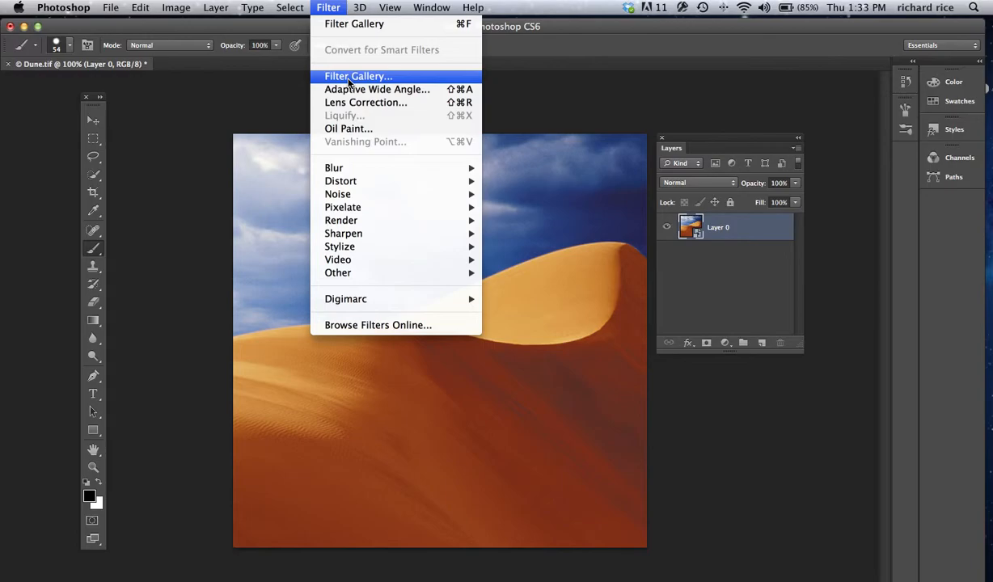
left_click(350, 78)
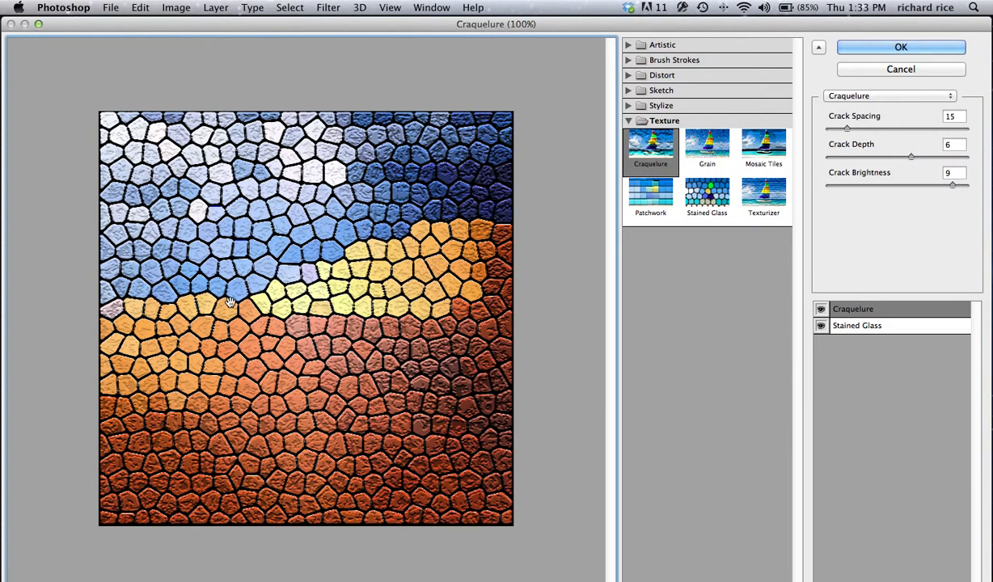
left_click(862, 49)
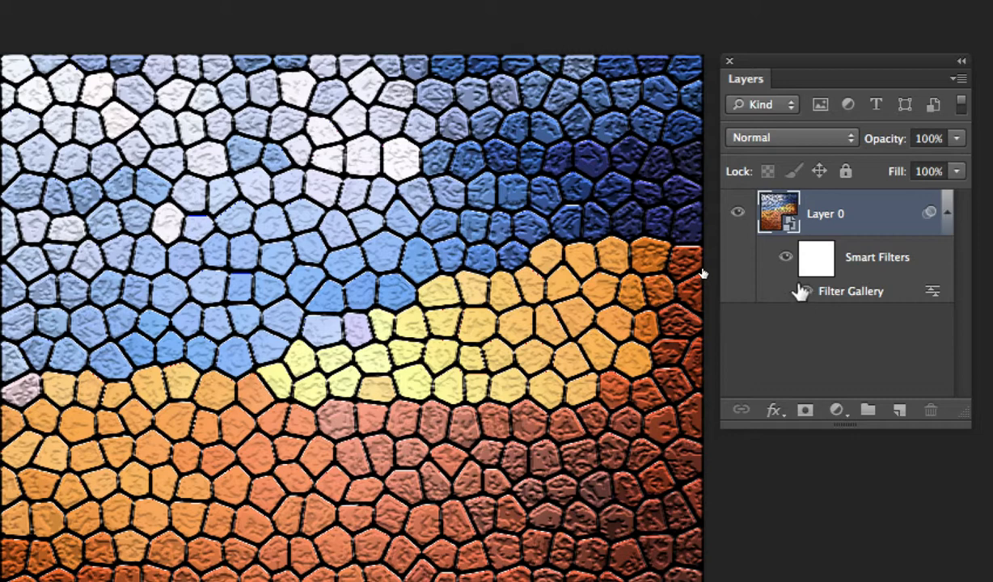
- Toggle the smart filters' visibility off and on to compare with the original photo
left_click(785, 259)
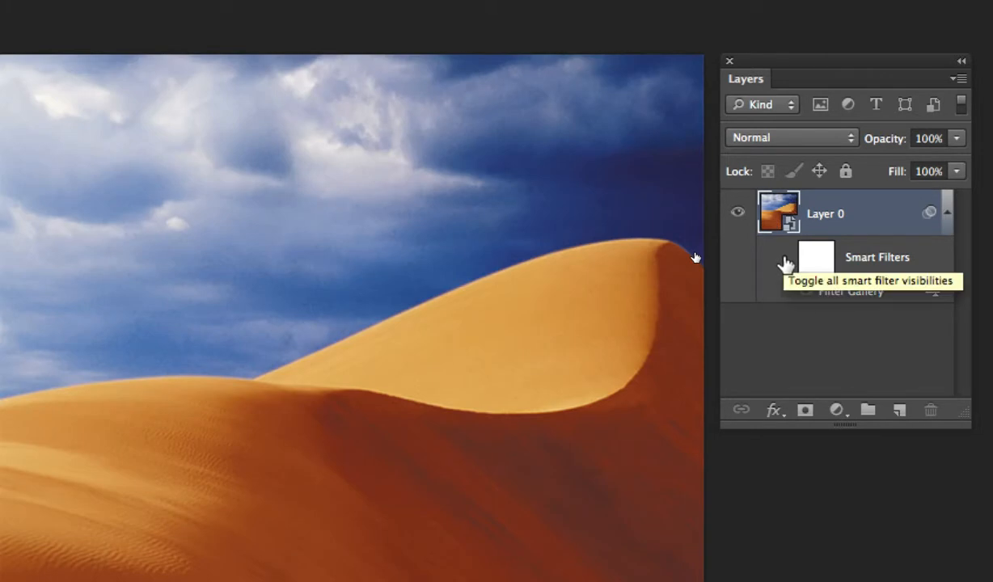
left_click(785, 260)
left_click(785, 260)
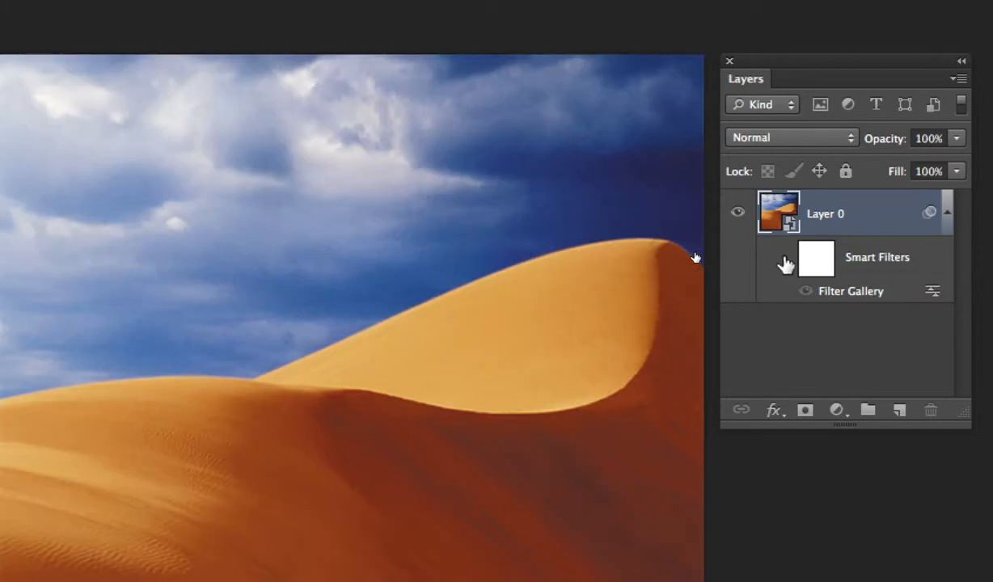
left_click(785, 260)
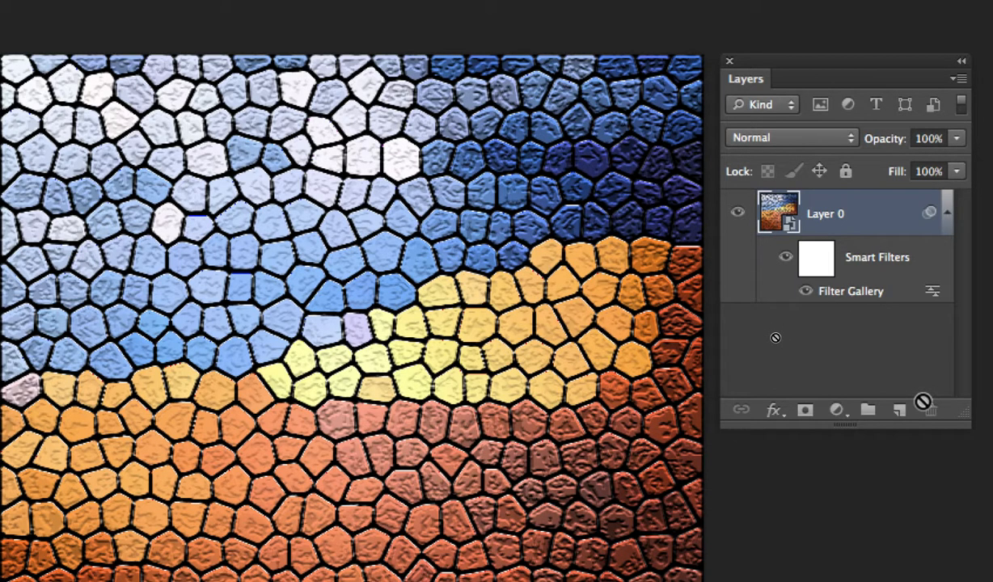
- Open the smart filter mask's properties, collapse that panel to icons, and hide the smart filters
double_click(821, 263)
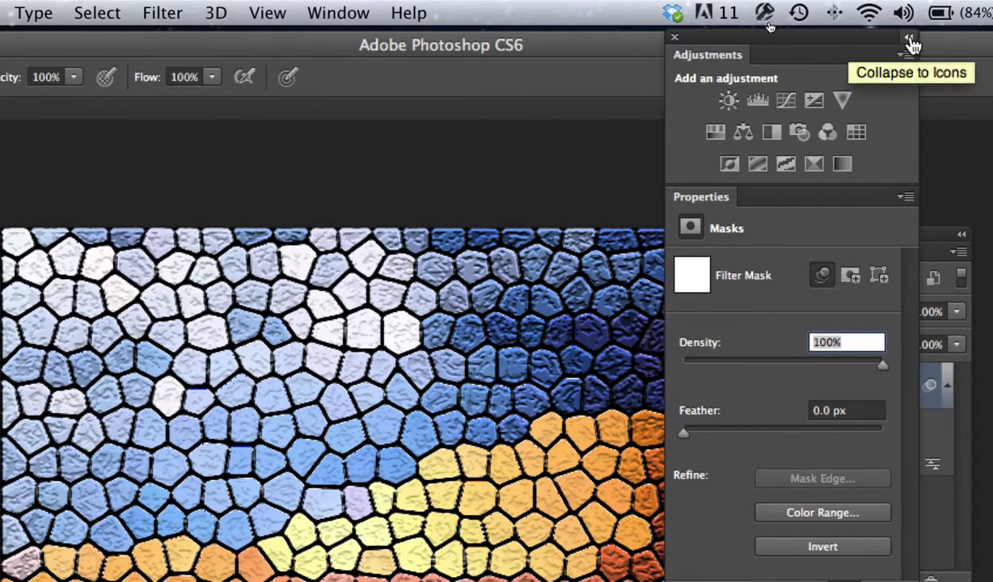
left_click(908, 43)
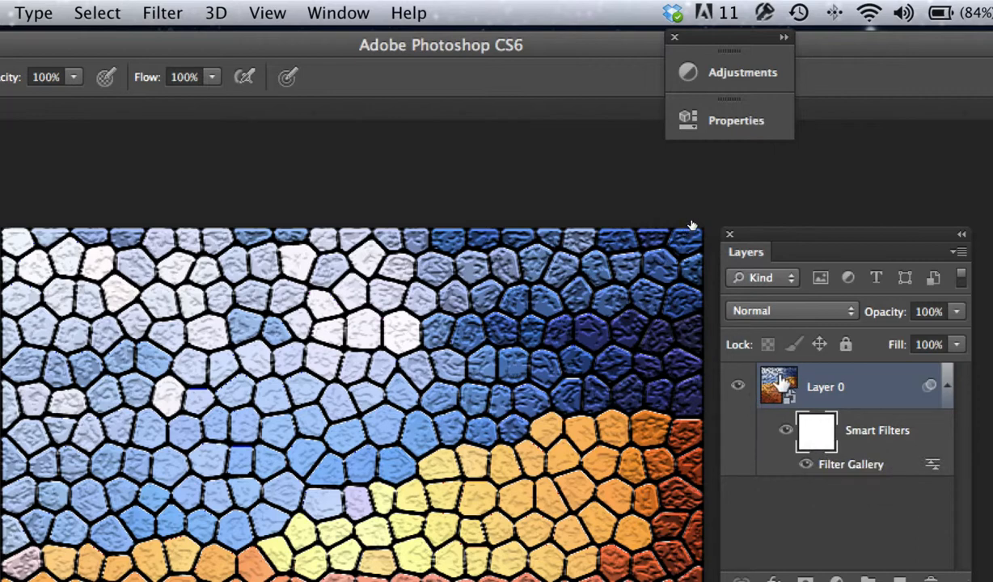
left_click(785, 431)
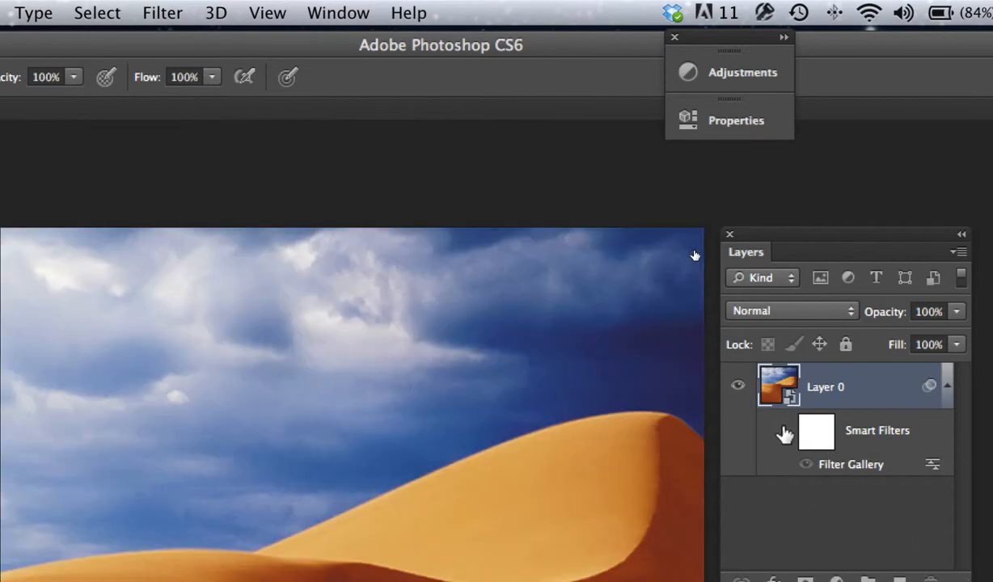